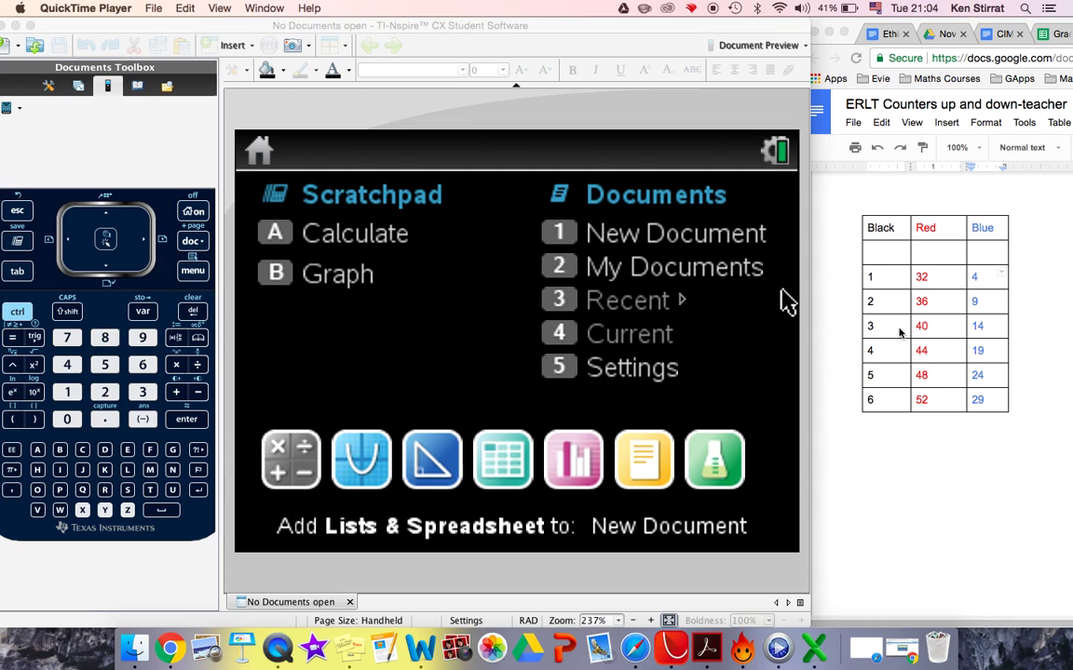
# Create a new document with a spreadsheet page and name column A 'blac'
pyautogui.click(504, 475)
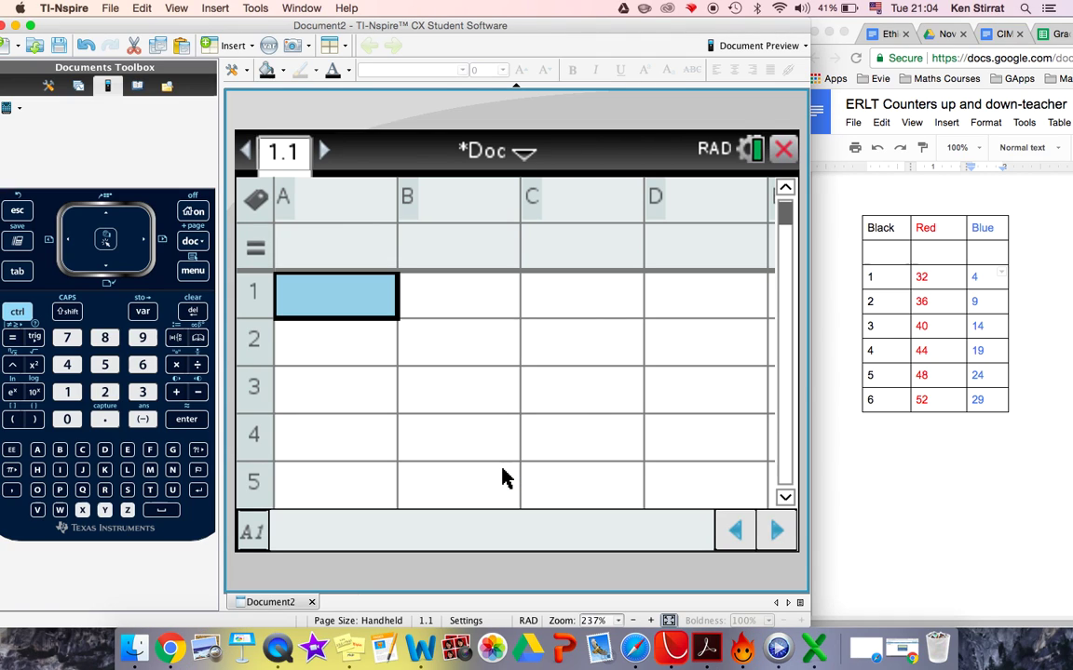
pyautogui.click(338, 215)
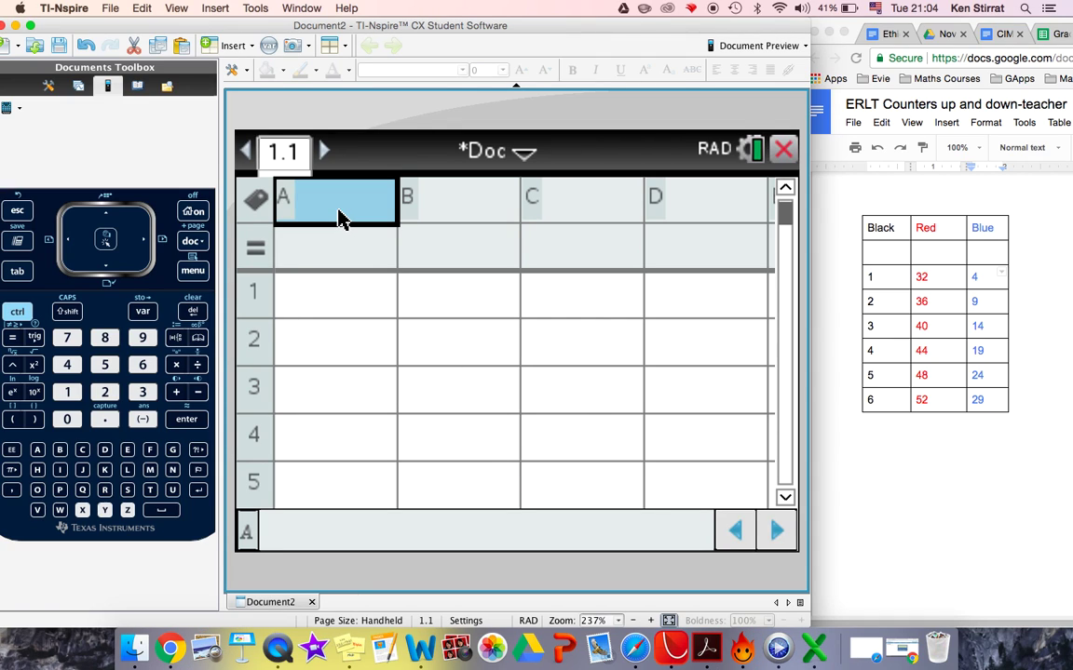
pyautogui.write('blac')
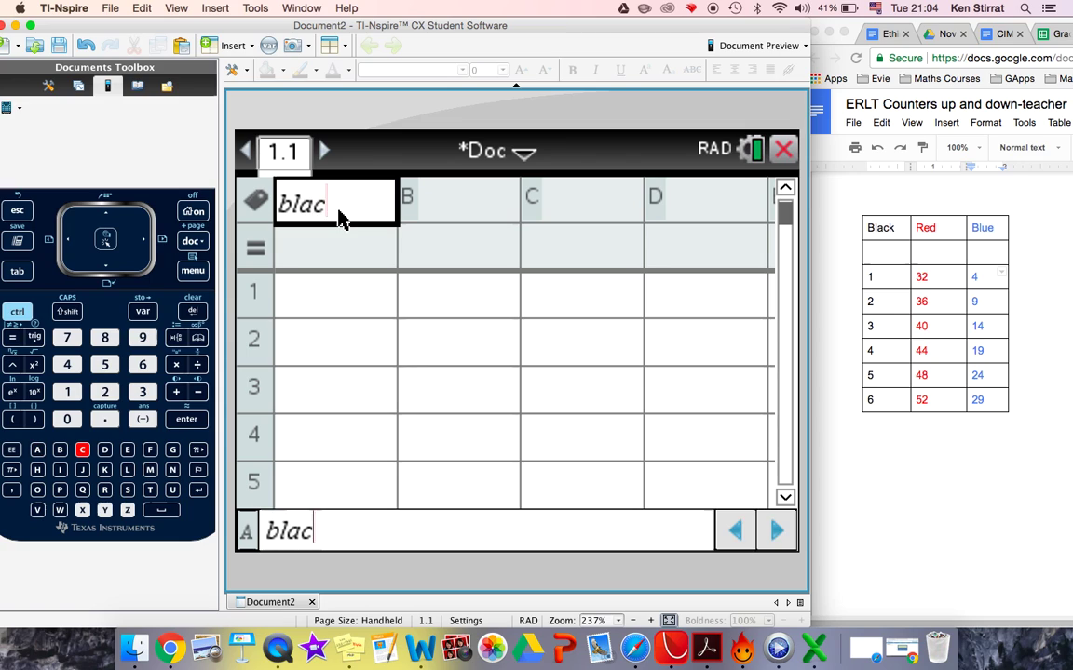
pyautogui.click(433, 219)
# Enter the values 1, 2, 3, 4 and 5 down column A from A1
pyautogui.click(340, 297)
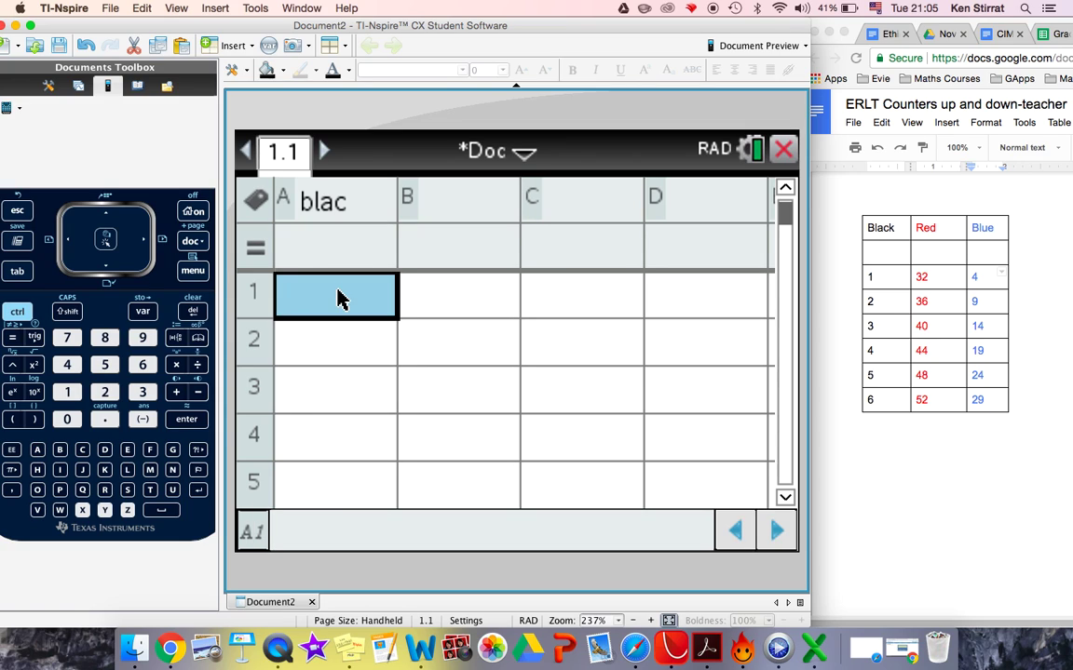
pyautogui.write('1')
pyautogui.press('Return')
pyautogui.write('2')
pyautogui.press('Return')
pyautogui.write('3')
pyautogui.press('Return')
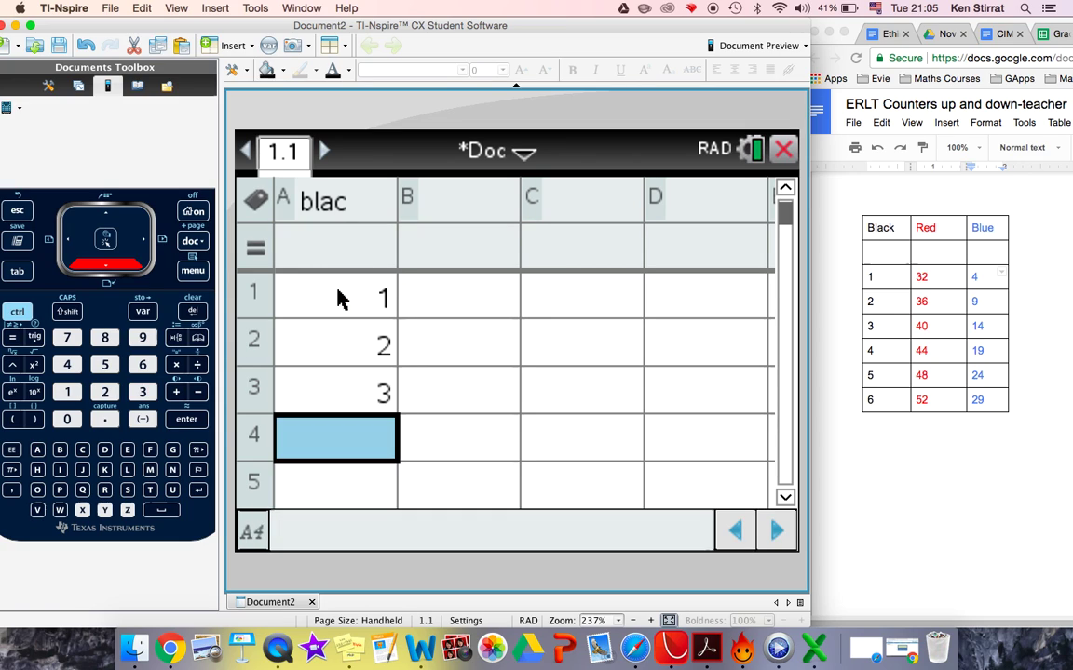
pyautogui.write('4')
pyautogui.press('Return')
pyautogui.write('5')
pyautogui.press('Return')
# Finish column A with 6 in A6, then enter 32 in cell B1
pyautogui.write('6')
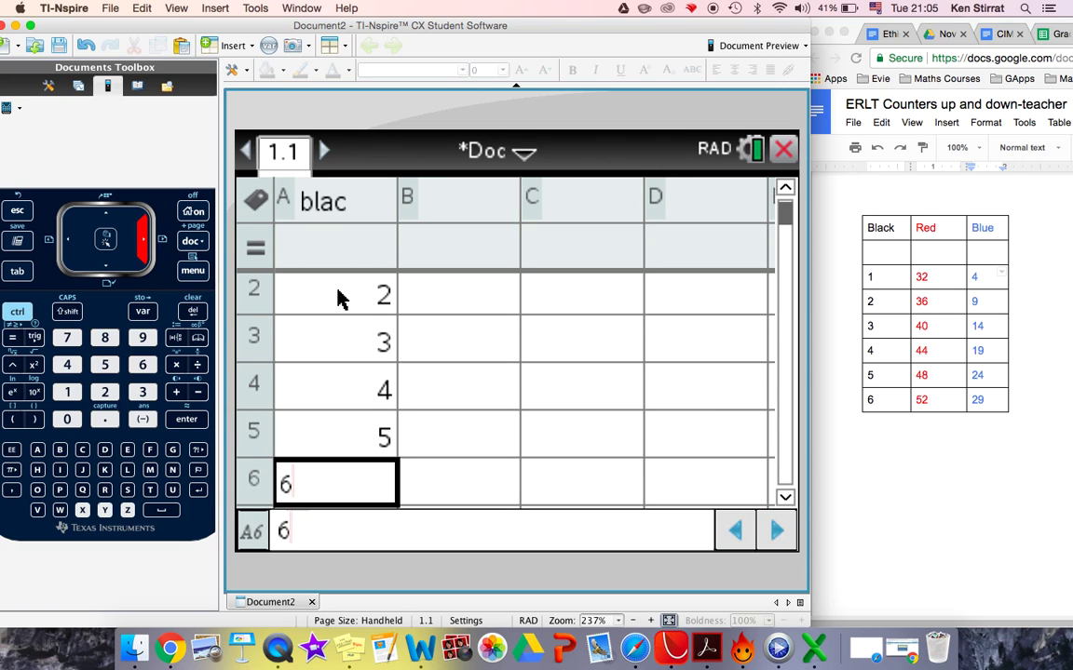
pyautogui.click(450, 302)
pyautogui.press('Up')
pyautogui.press('Up')
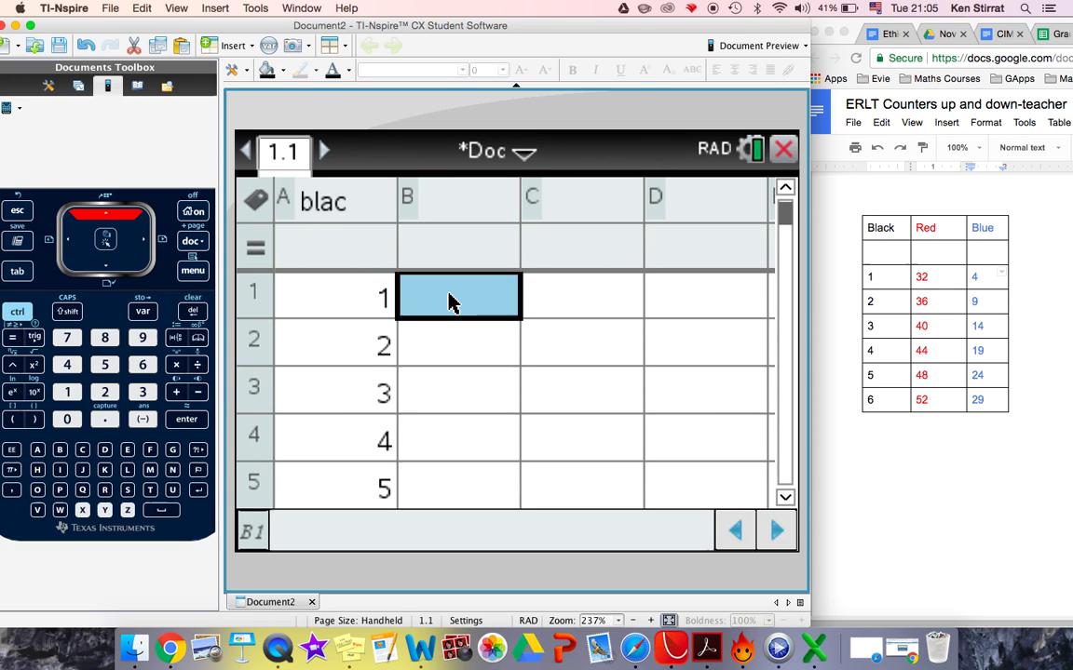
pyautogui.press('Down')
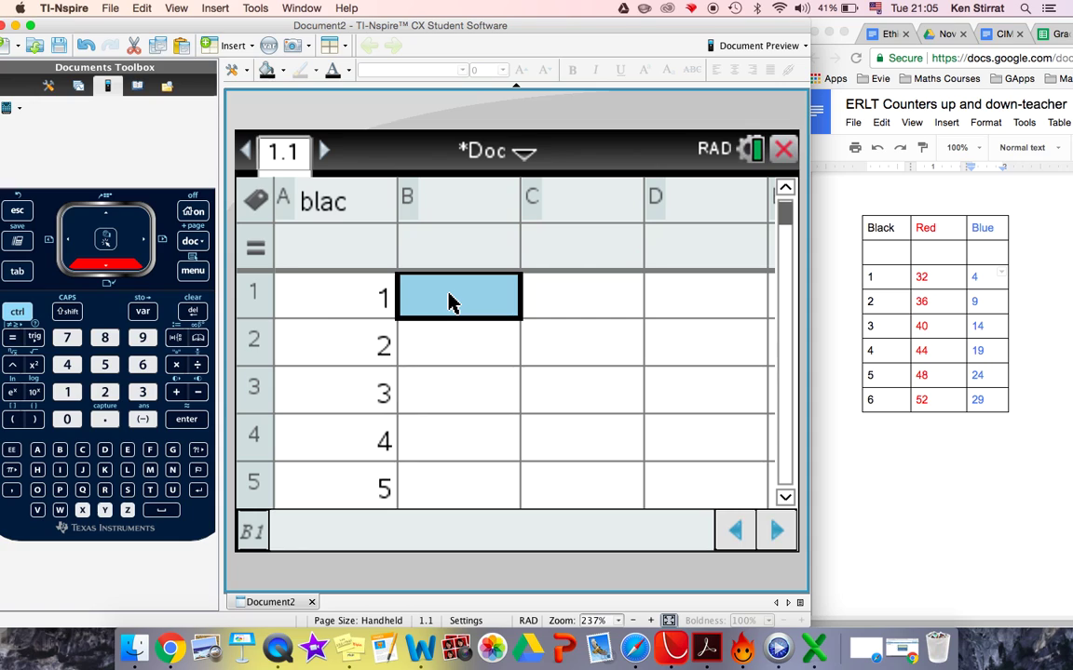
pyautogui.write('32')
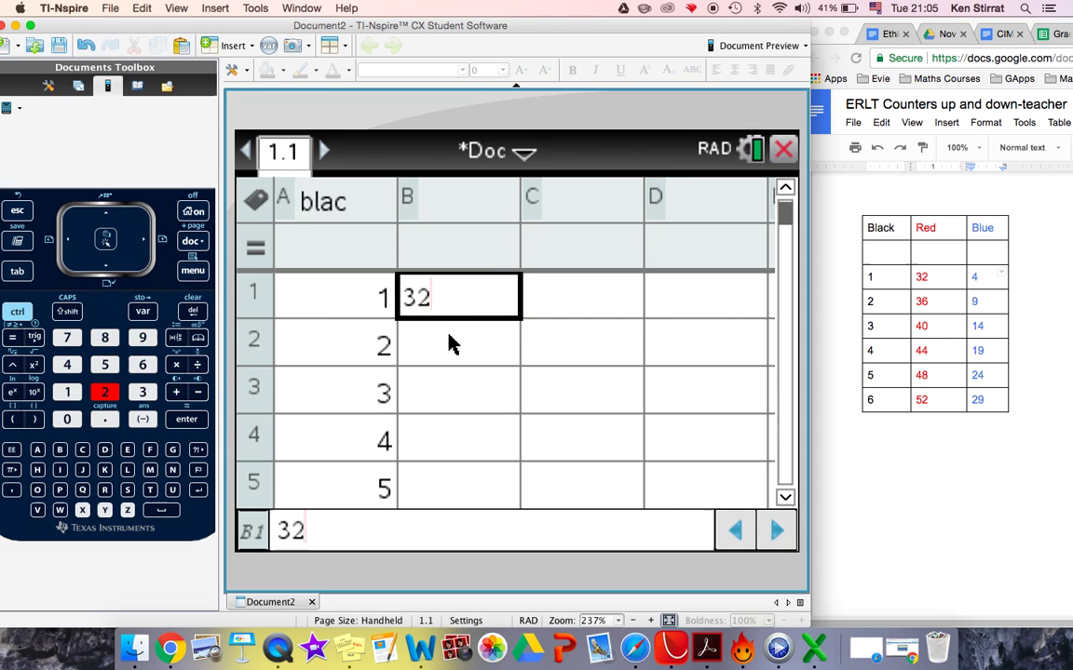
pyautogui.click(450, 344)
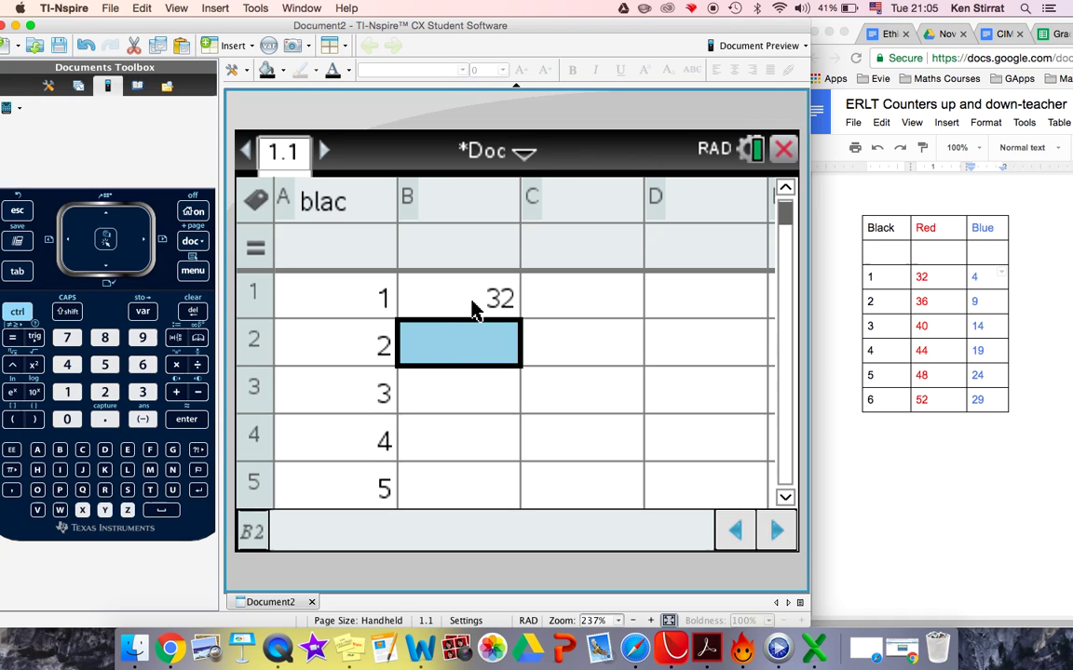
# Enter the formula =B1+4 in cell B2 with the keypad, so it shows 36
pyautogui.doubleClick(466, 346)
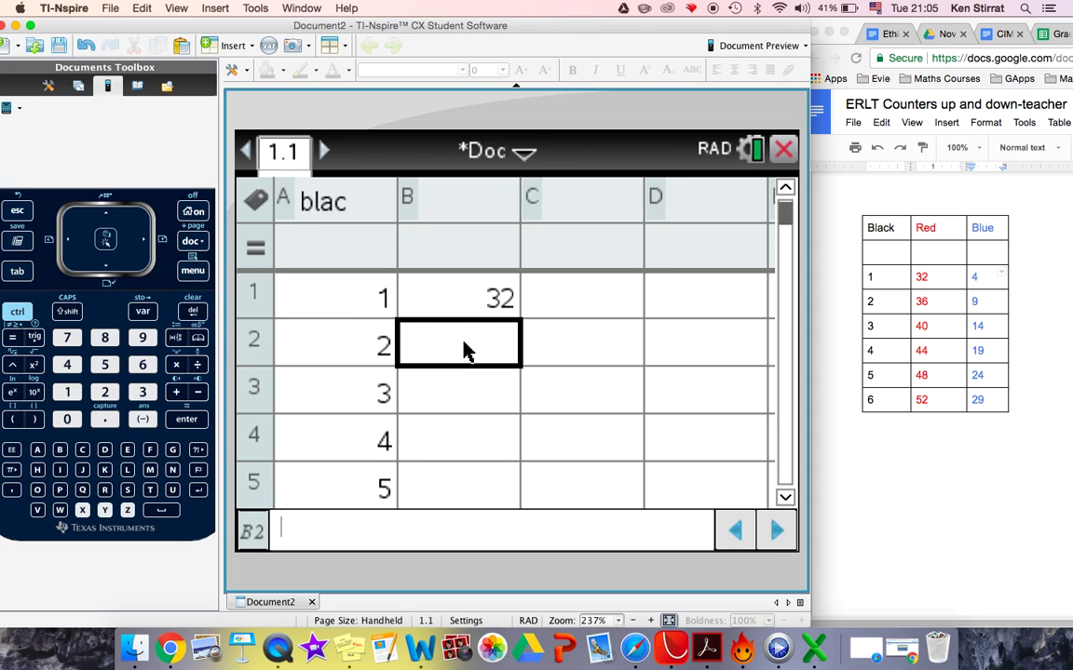
pyautogui.click(14, 341)
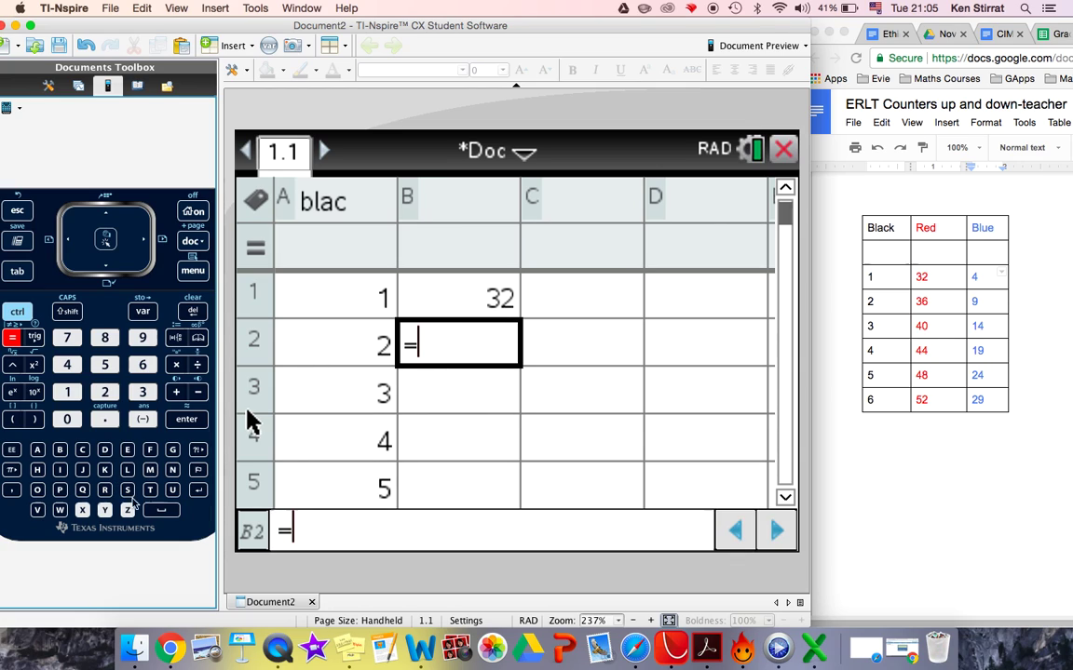
pyautogui.click(60, 451)
pyautogui.click(68, 392)
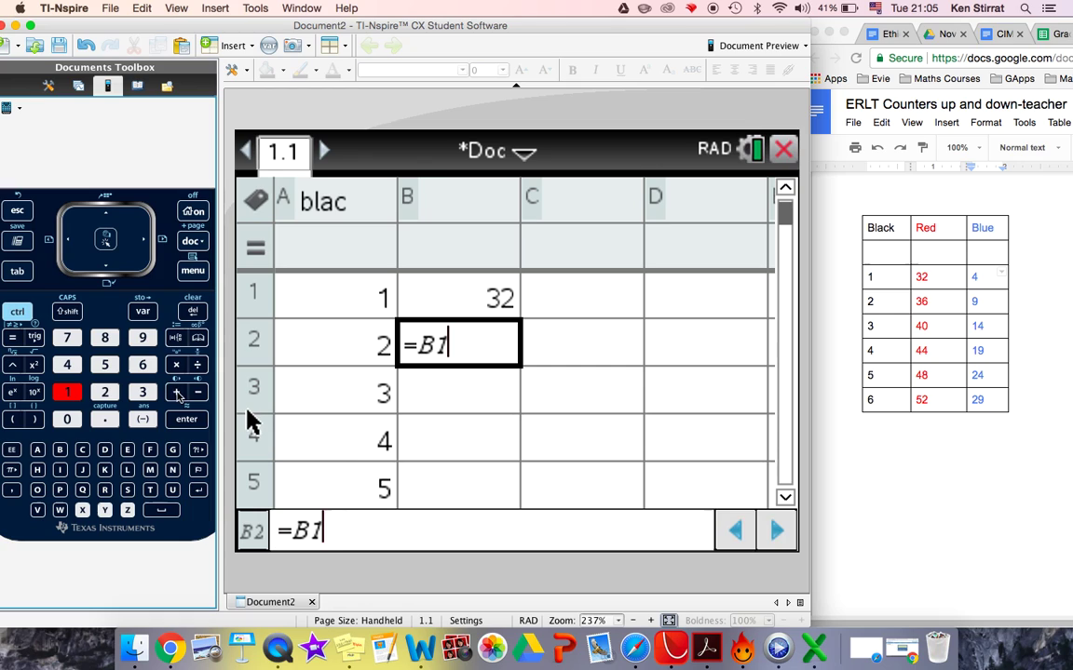
pyautogui.click(177, 392)
pyautogui.click(68, 365)
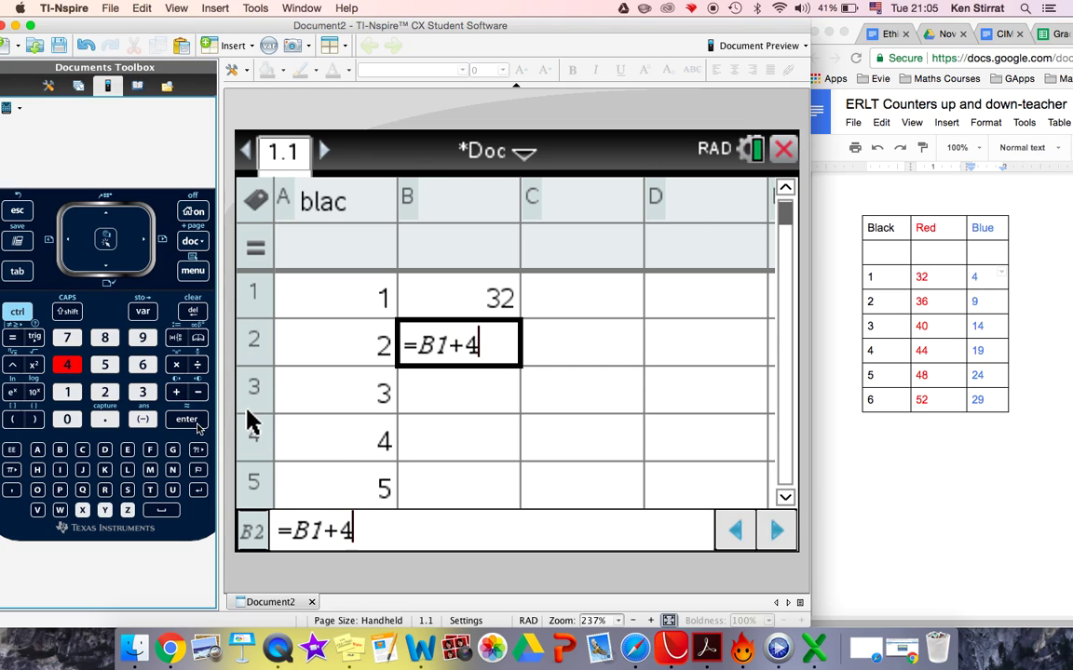
pyautogui.press('Return')
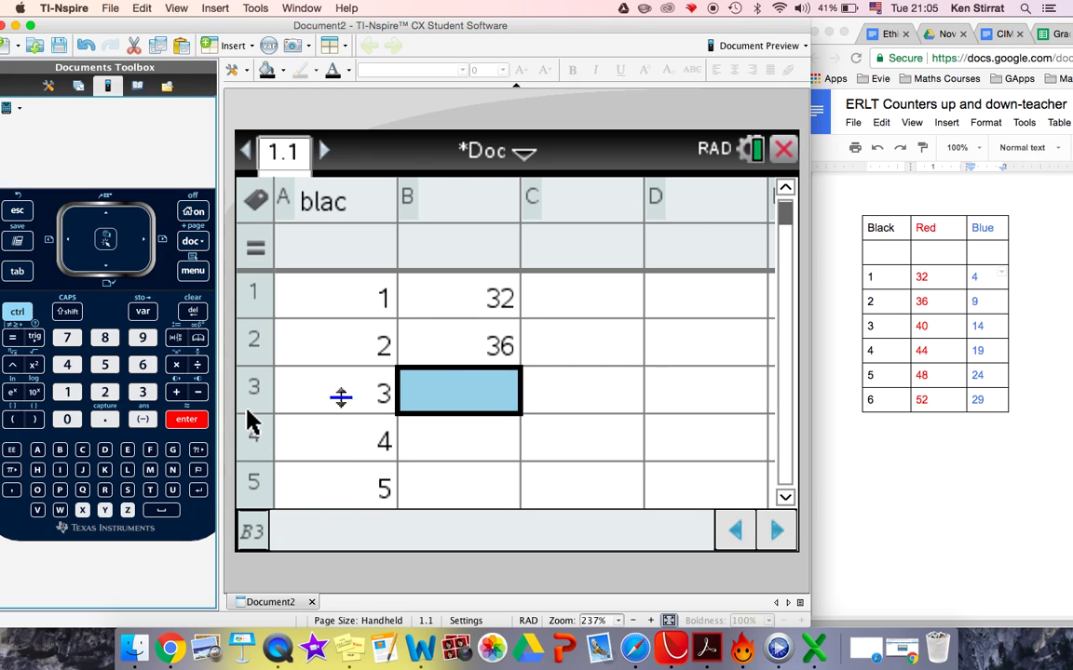
# Fill B2's +4 formula down to B6, giving 32, 36, 40, 44, 48, 52
pyautogui.click(491, 347)
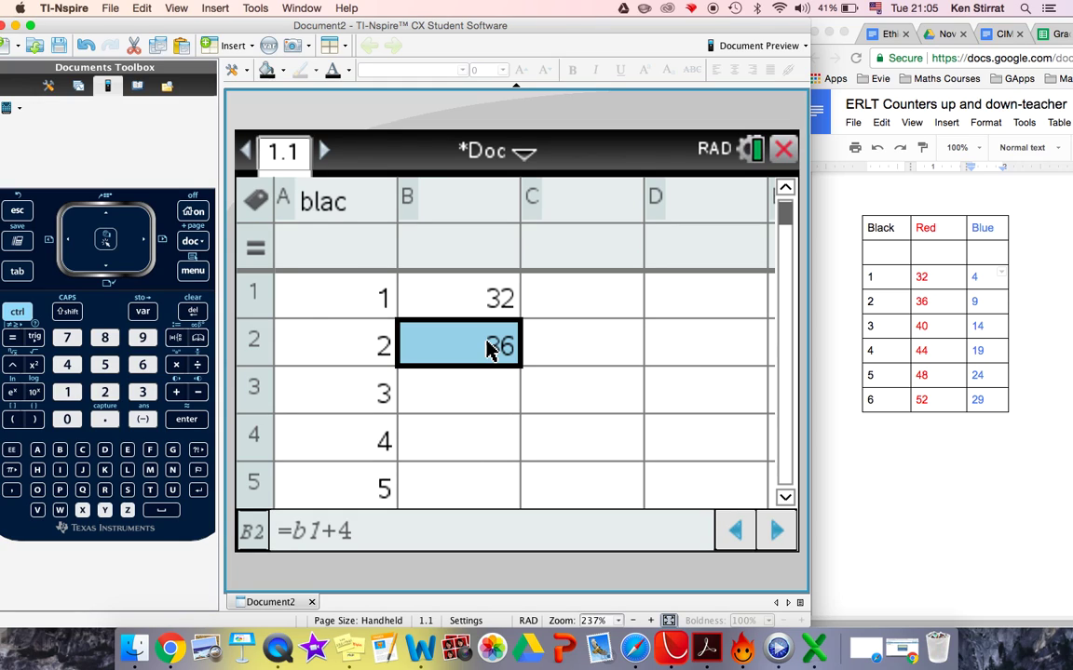
pyautogui.press('Down')
pyautogui.press('Down')
pyautogui.press('Down')
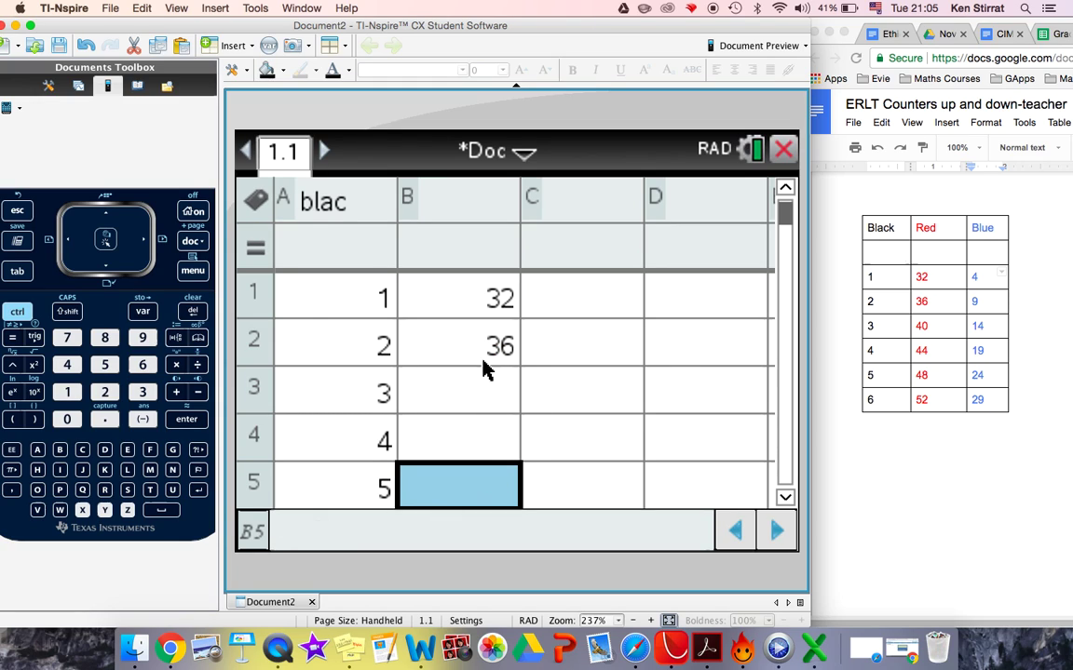
pyautogui.click(490, 347)
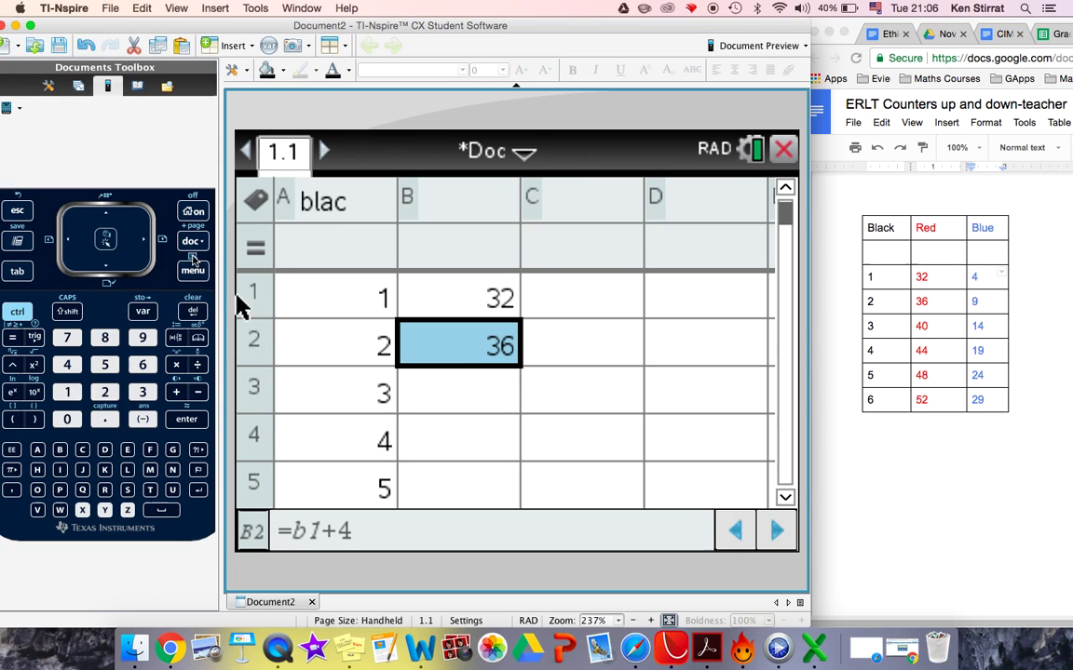
pyautogui.click(16, 311)
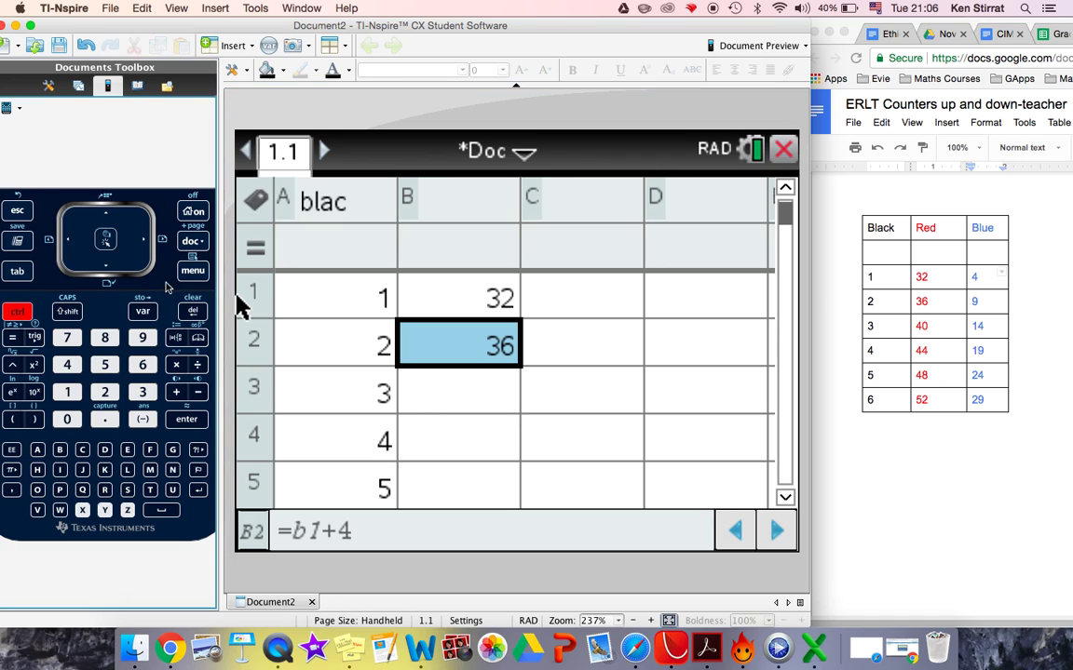
pyautogui.click(193, 271)
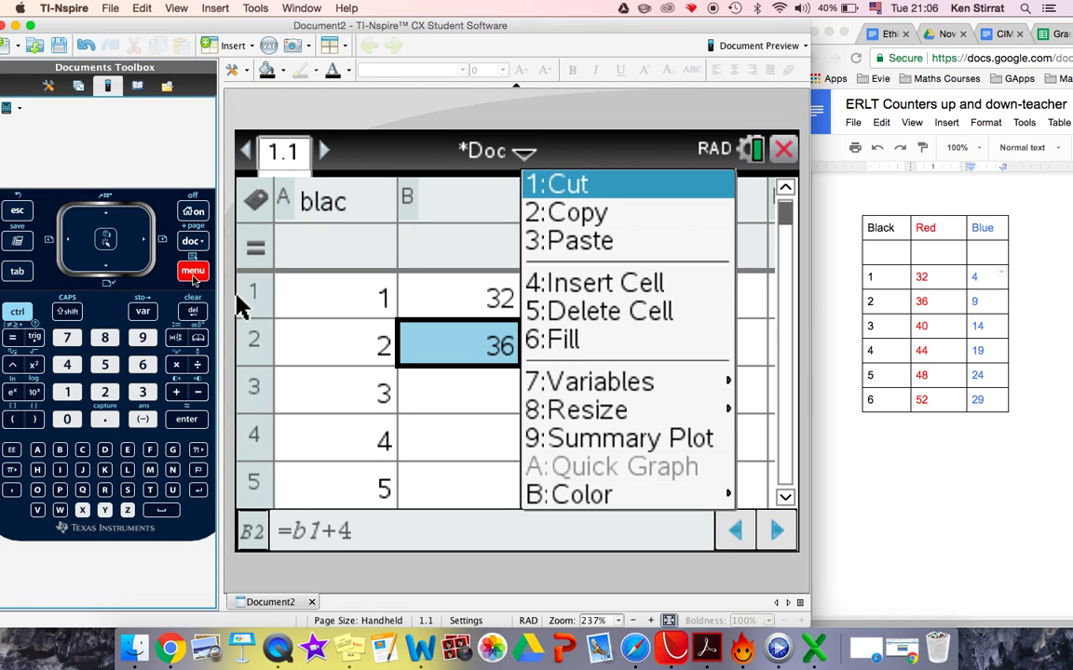
pyautogui.click(533, 340)
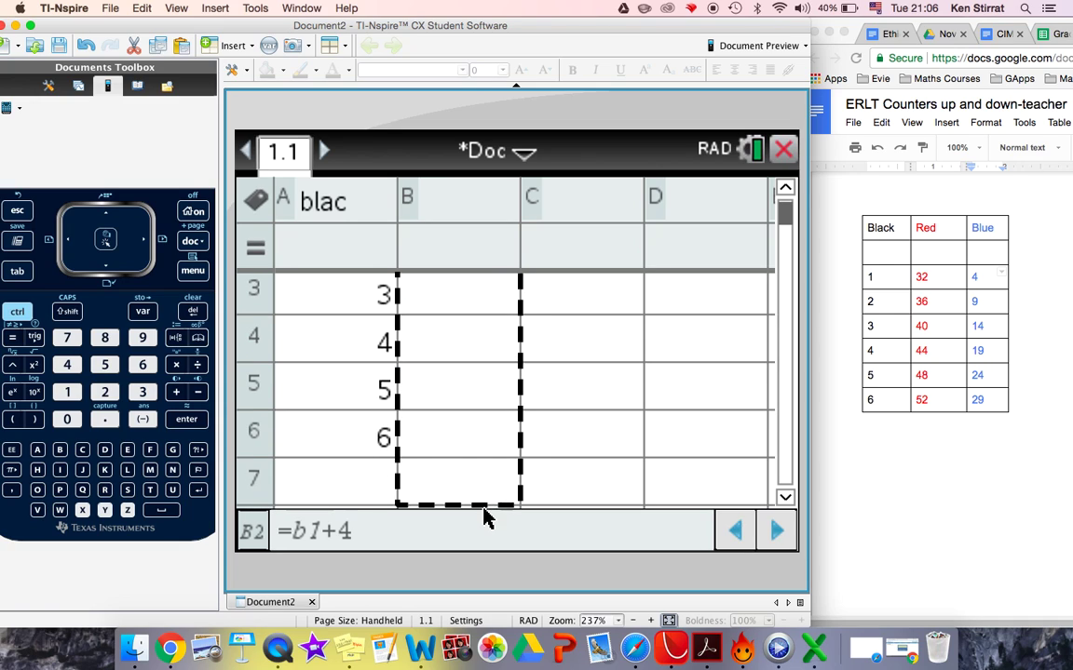
pyautogui.click(476, 403)
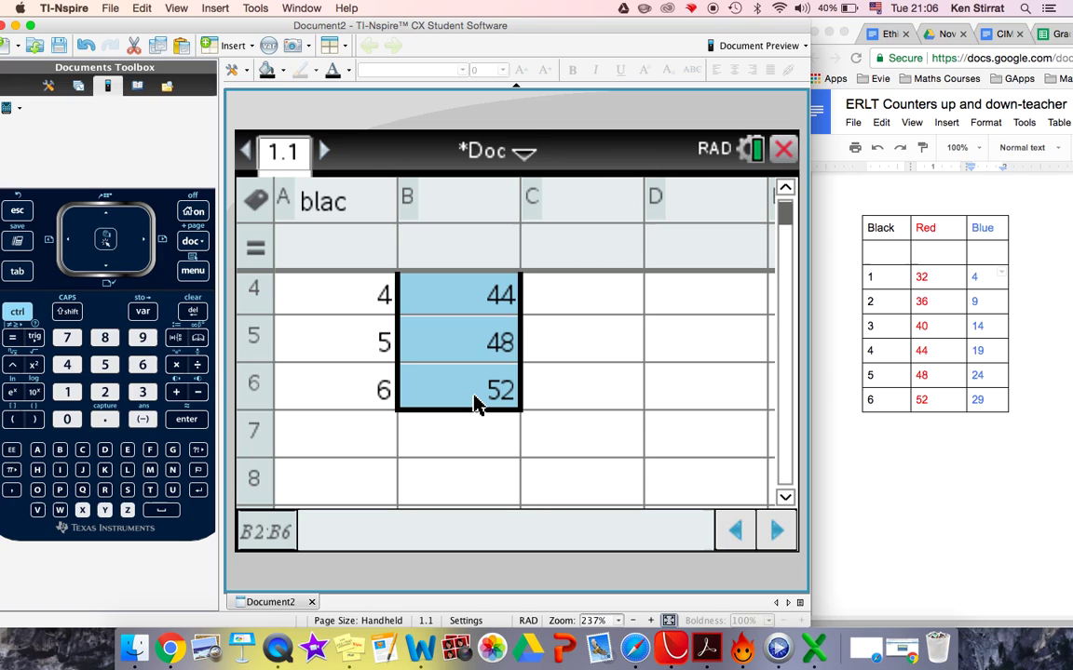
pyautogui.click(476, 403)
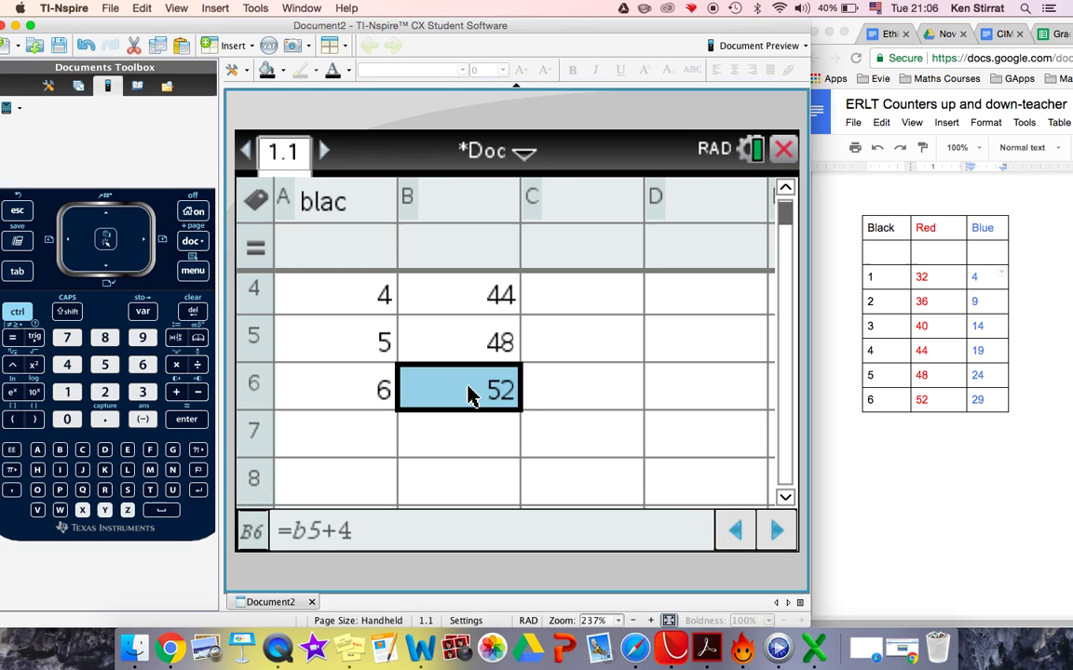
# Replace A2's typed value with the formula =A1+1, which still shows 2
pyautogui.scroll(3, 475, 391)
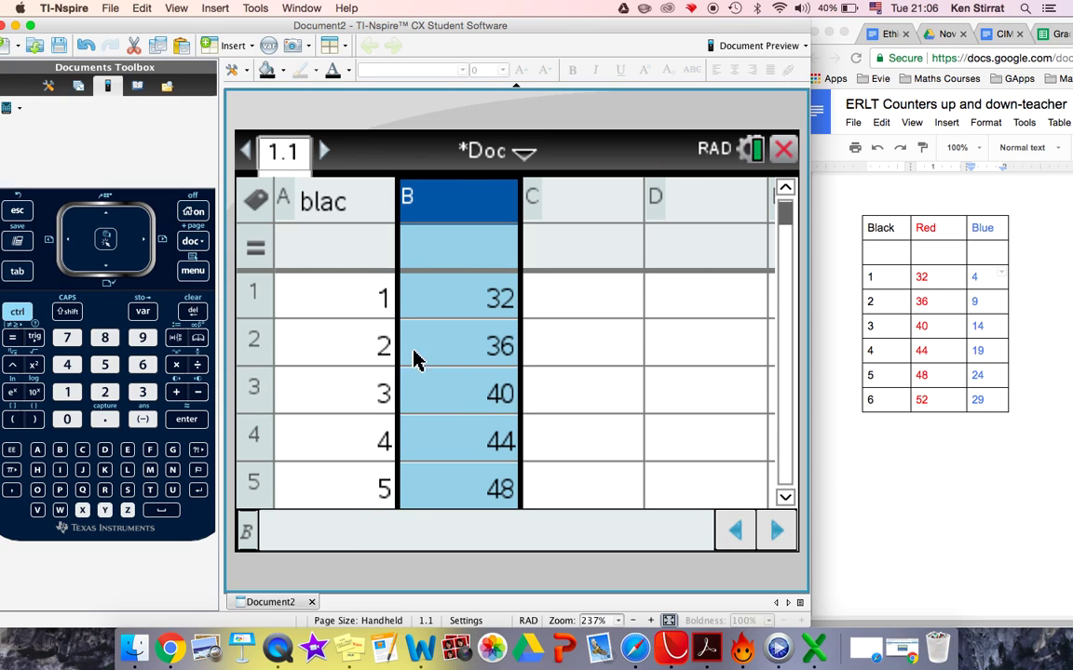
pyautogui.click(366, 341)
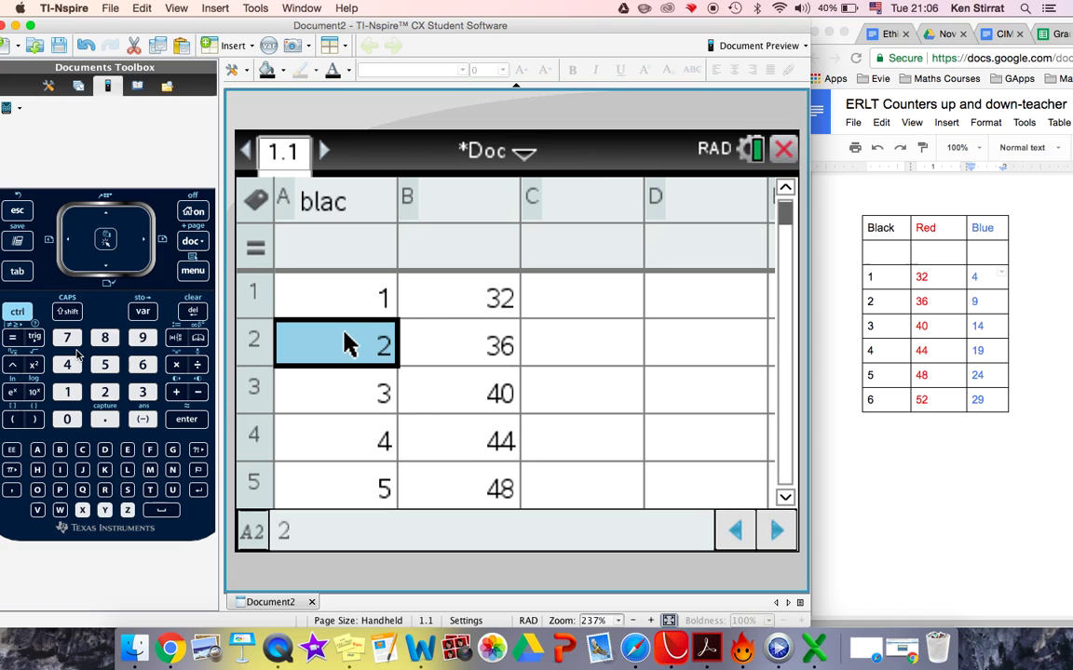
pyautogui.write('=')
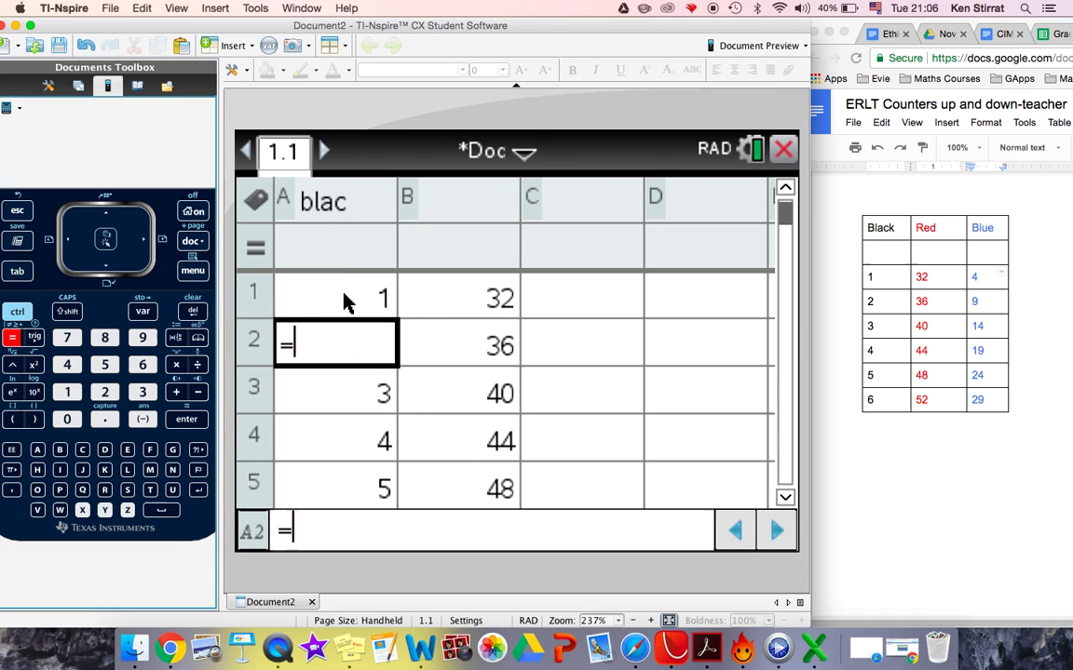
pyautogui.click(38, 452)
pyautogui.click(67, 395)
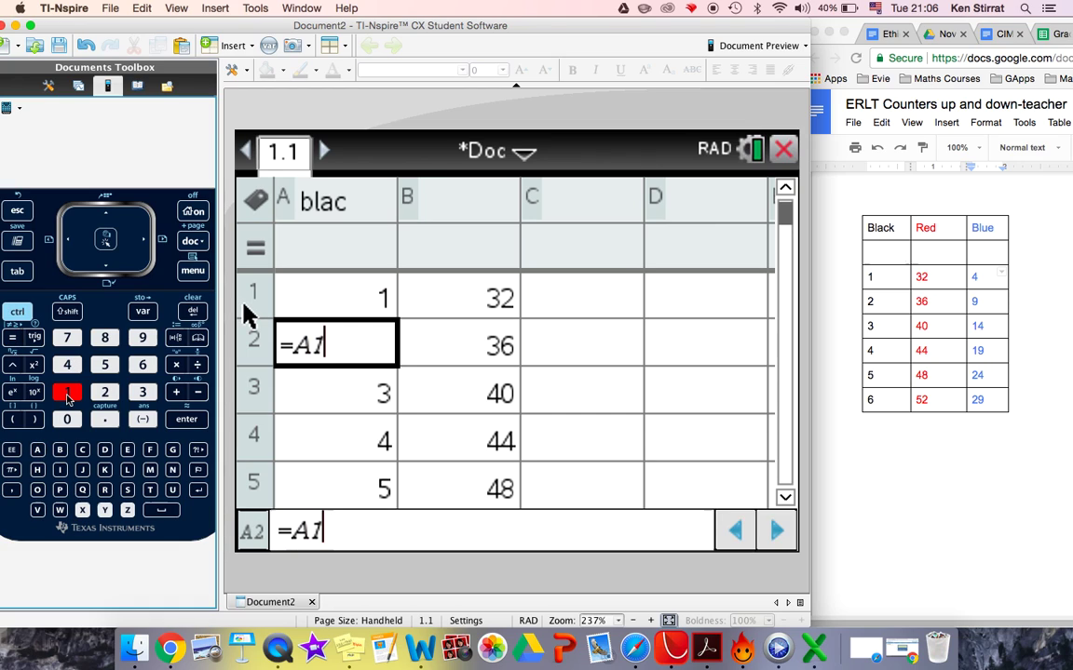
pyautogui.click(176, 392)
pyautogui.click(67, 392)
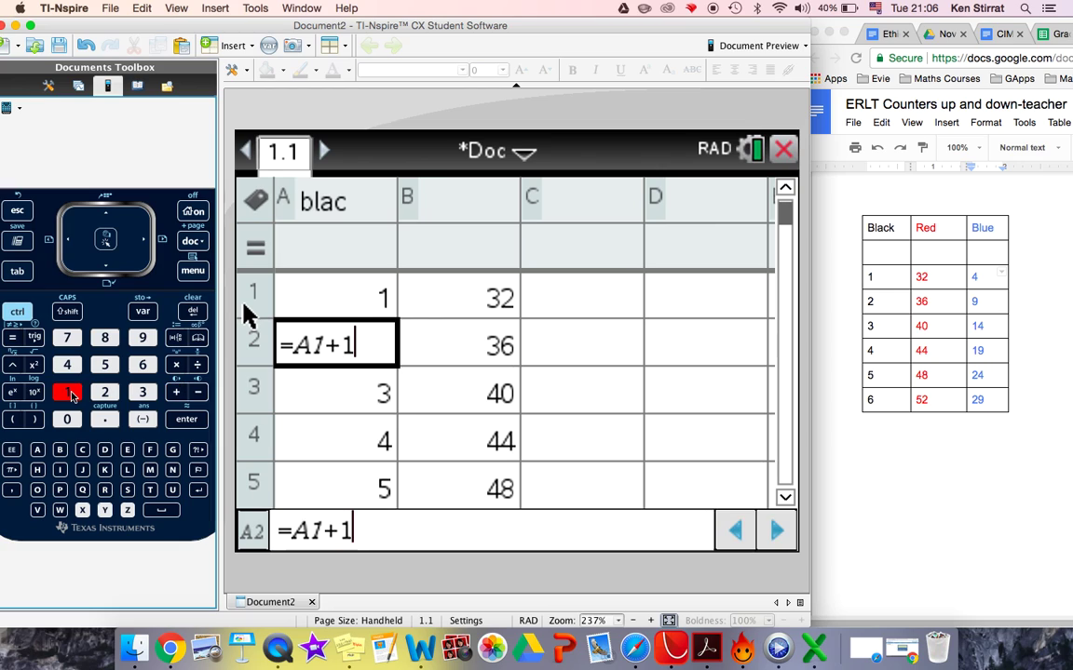
pyautogui.click(187, 419)
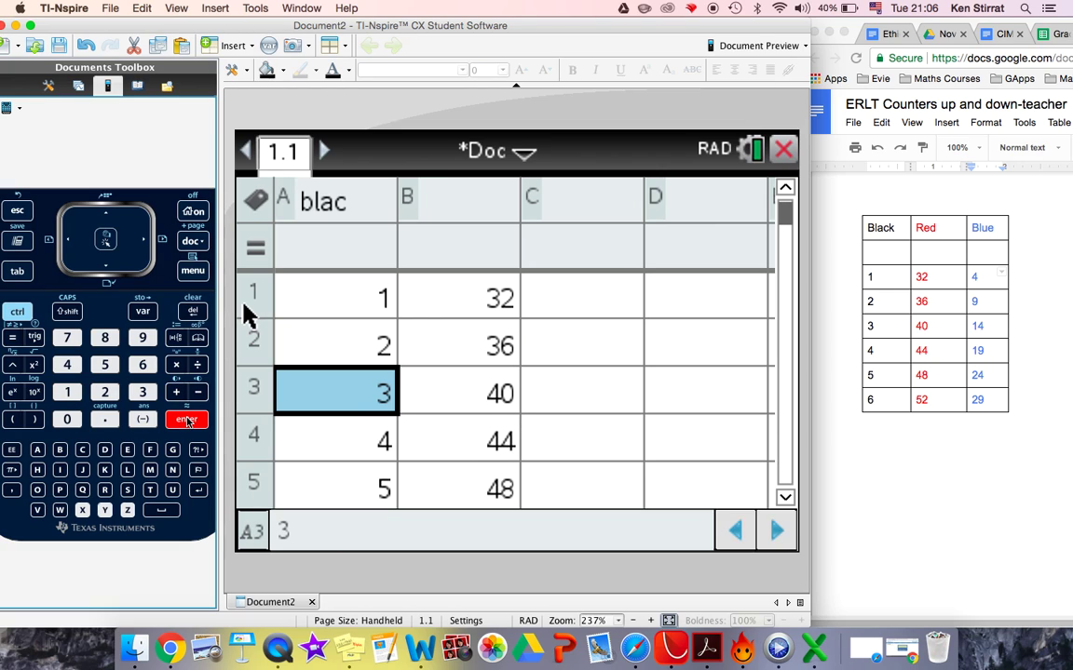
pyautogui.click(370, 344)
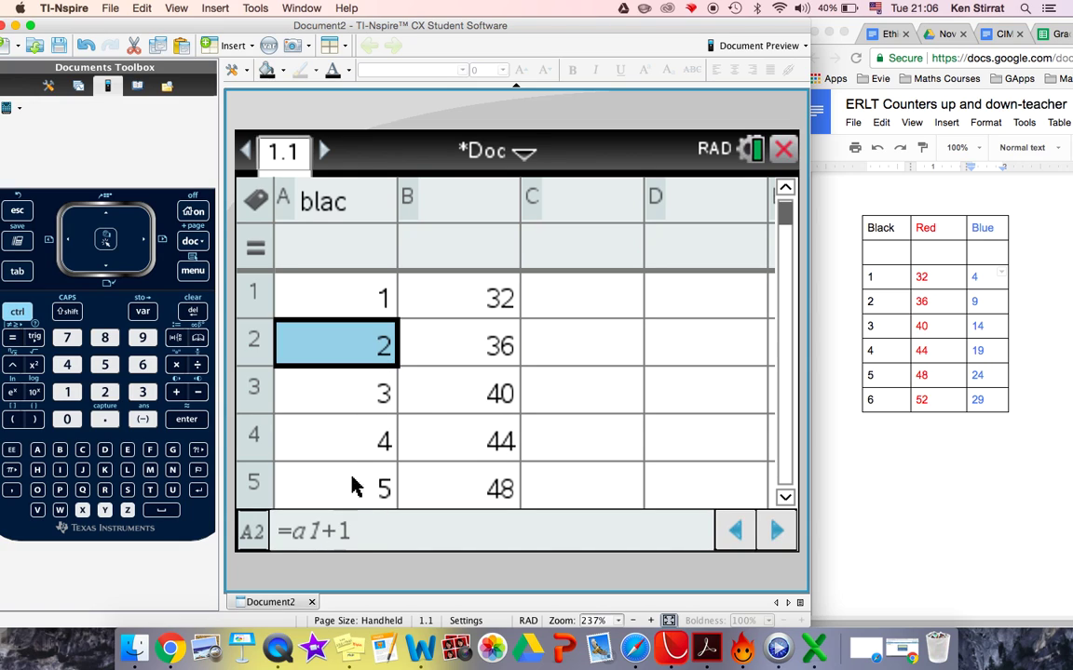
# Fill column A's =A1+1 counting formula down to row 31
pyautogui.press('ctrl')
pyautogui.keyDown('ctrl'); pyautogui.click(340, 302); pyautogui.keyUp('ctrl')
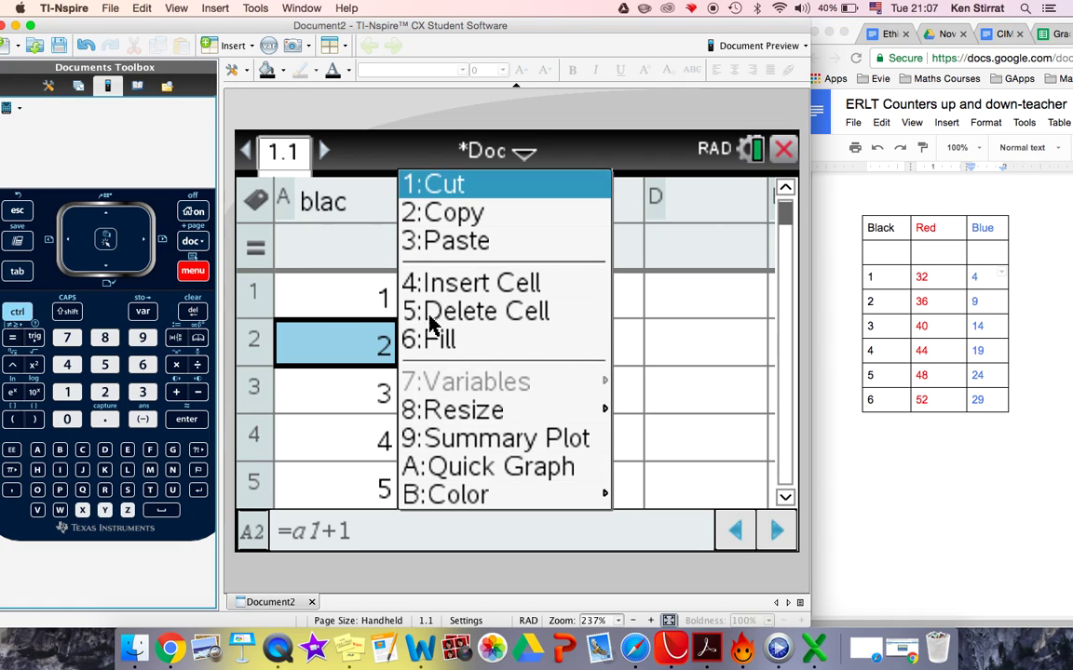
pyautogui.click(448, 337)
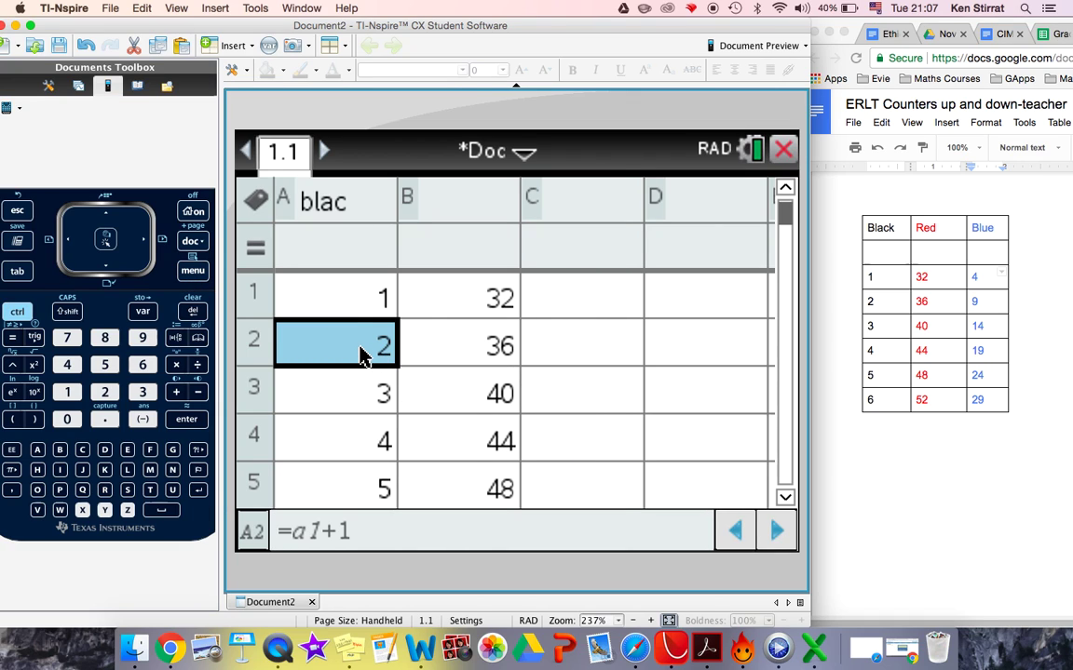
pyautogui.moveTo(363, 356); pyautogui.dragTo(366, 489)
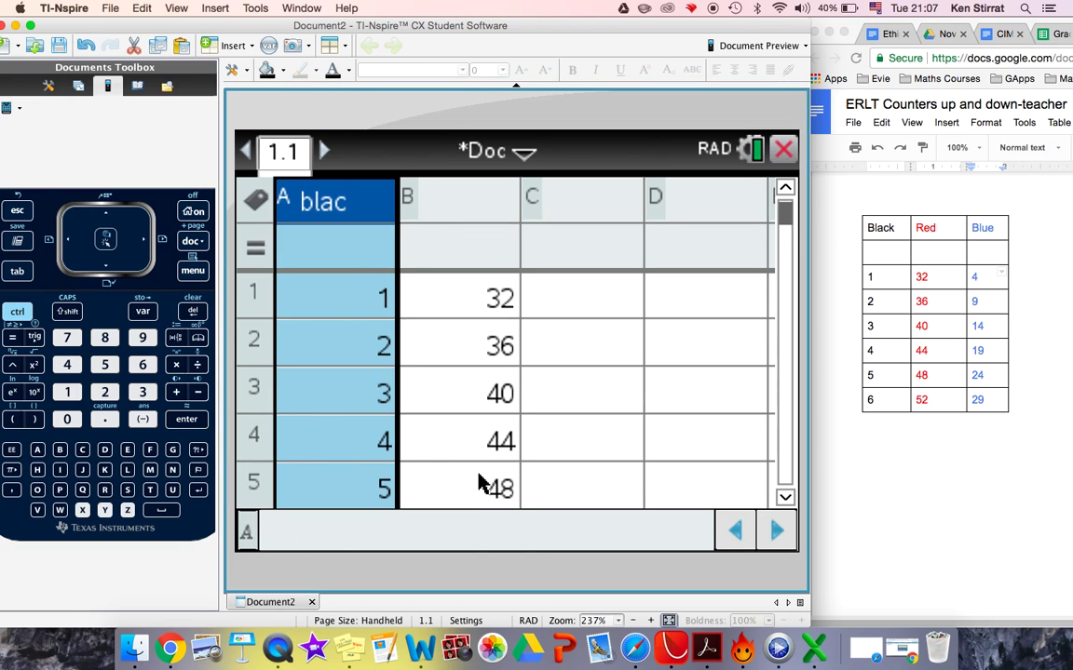
# Fill column B's +4 formula from B6 down to B31, reaching 152
pyautogui.doubleClick(479, 483)
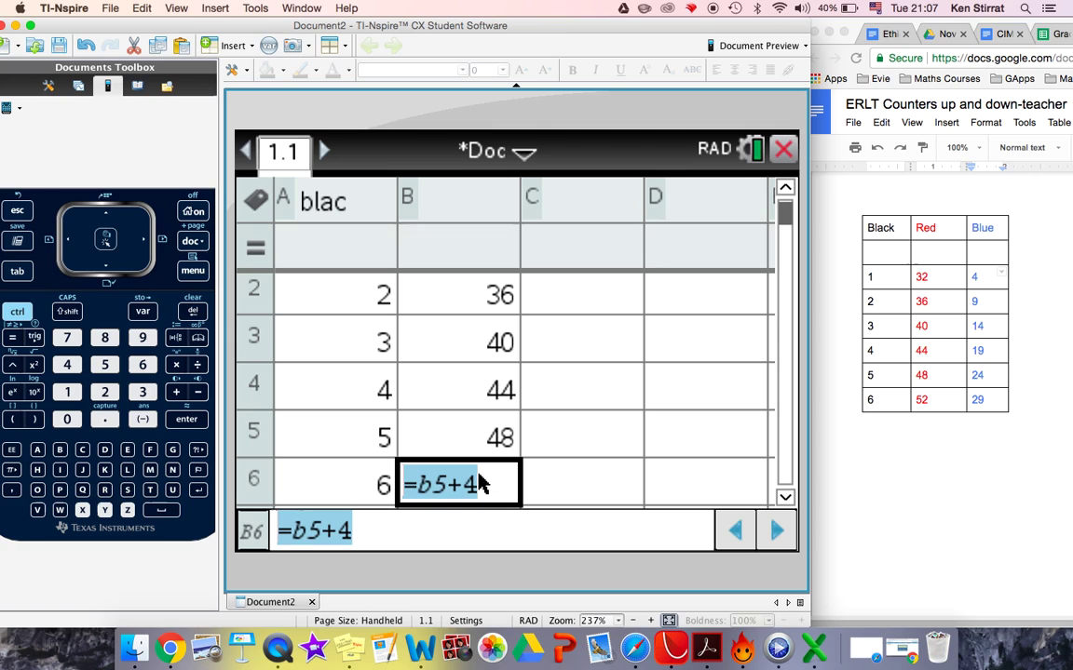
pyautogui.press('Return')
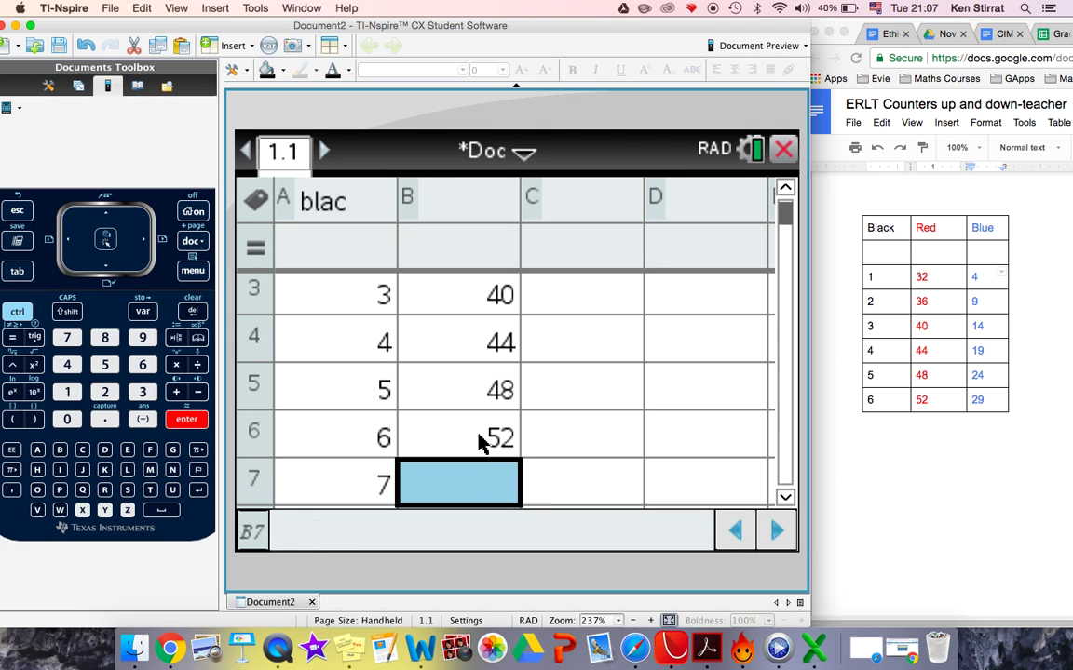
pyautogui.click(478, 441)
pyautogui.click(194, 272)
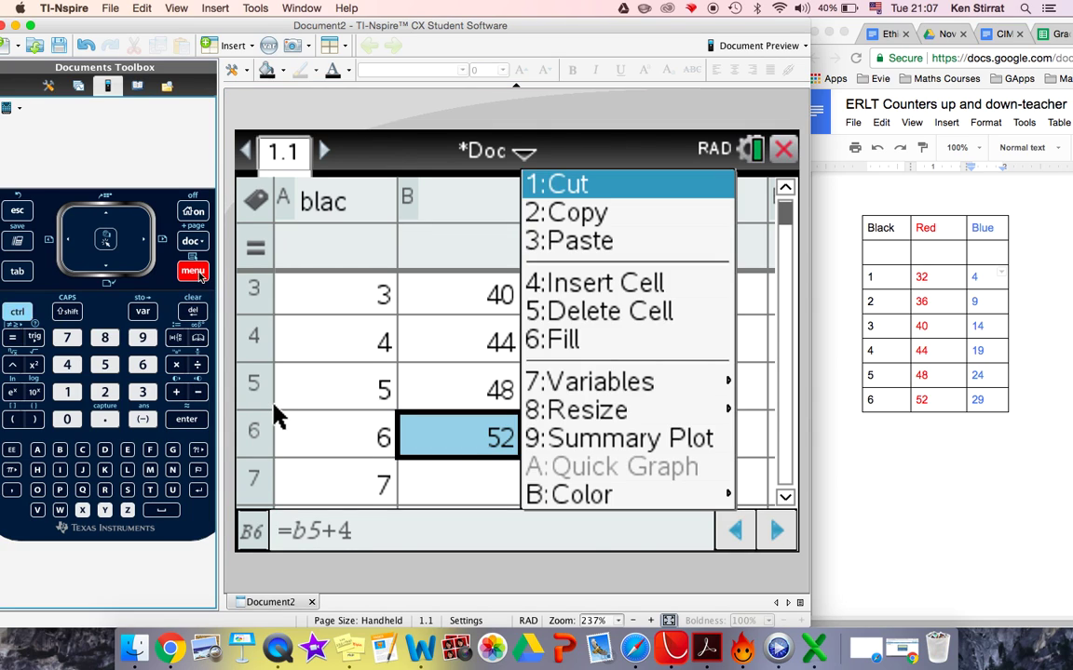
pyautogui.click(567, 340)
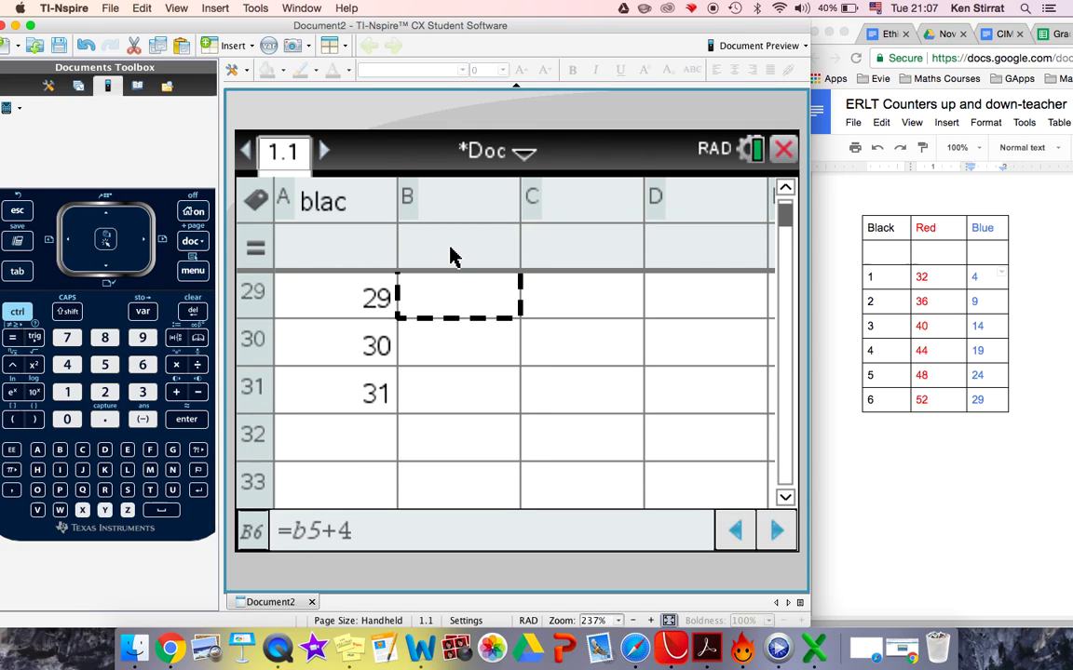
pyautogui.moveTo(449, 256); pyautogui.dragTo(433, 404)
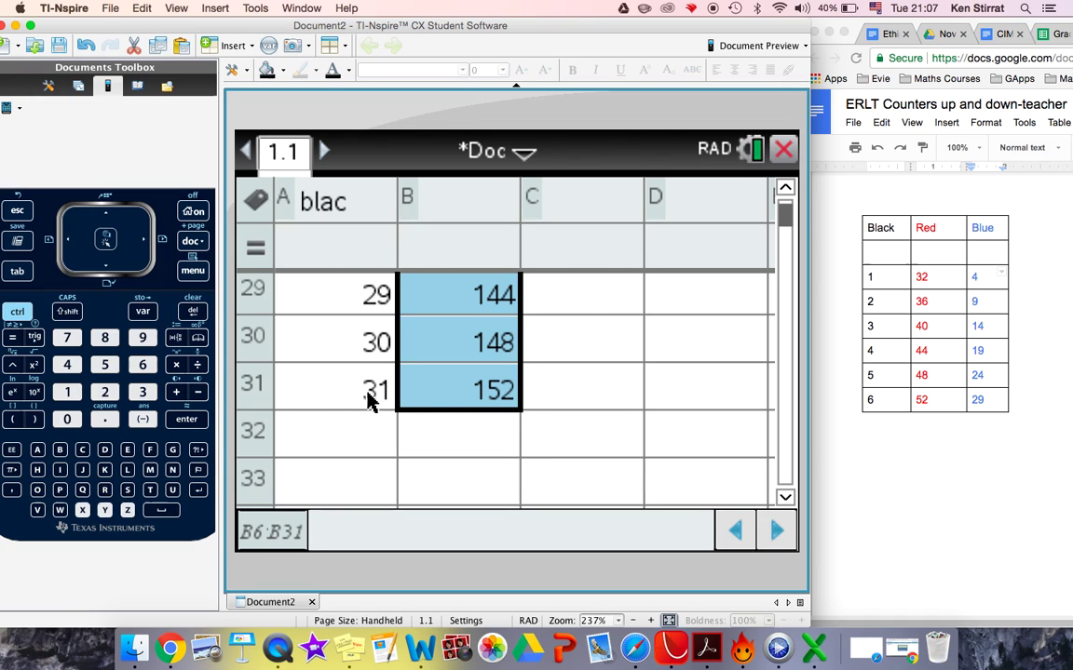
pyautogui.scroll(10, 460, 405)
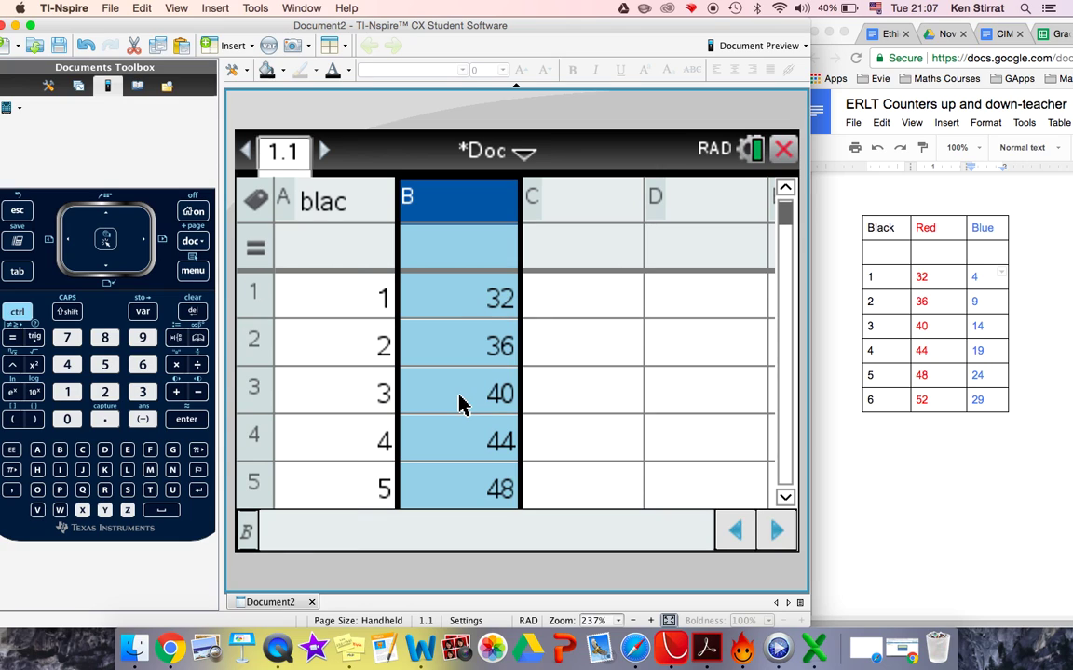
pyautogui.click(579, 311)
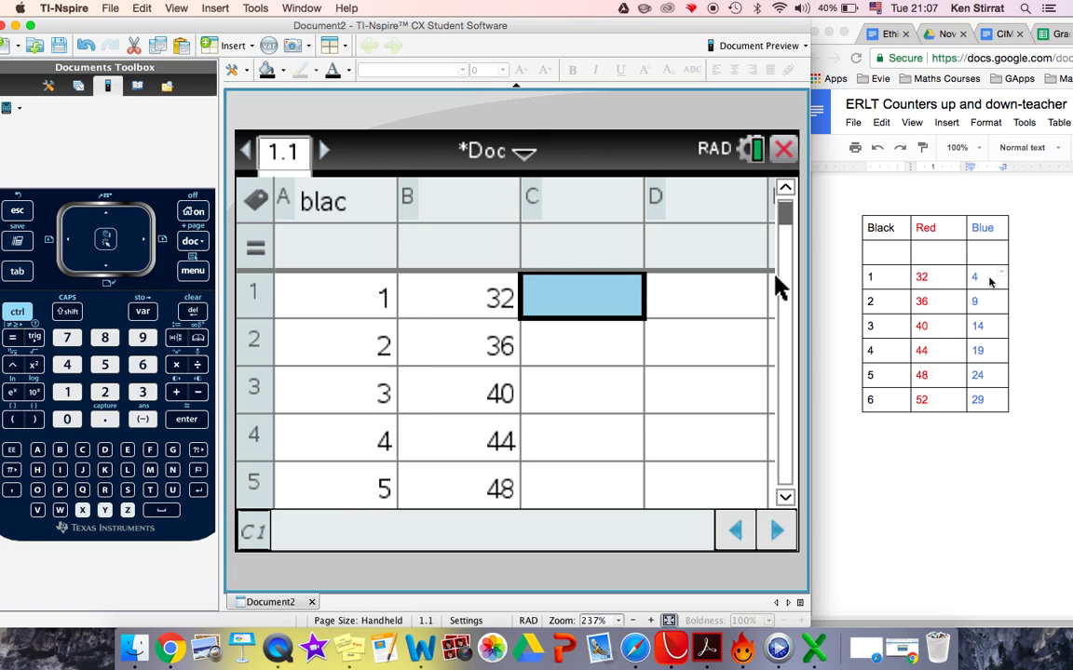
# Enter 4 in C1 and the formula =C1+5 in C2, which shows 9
pyautogui.write('4')
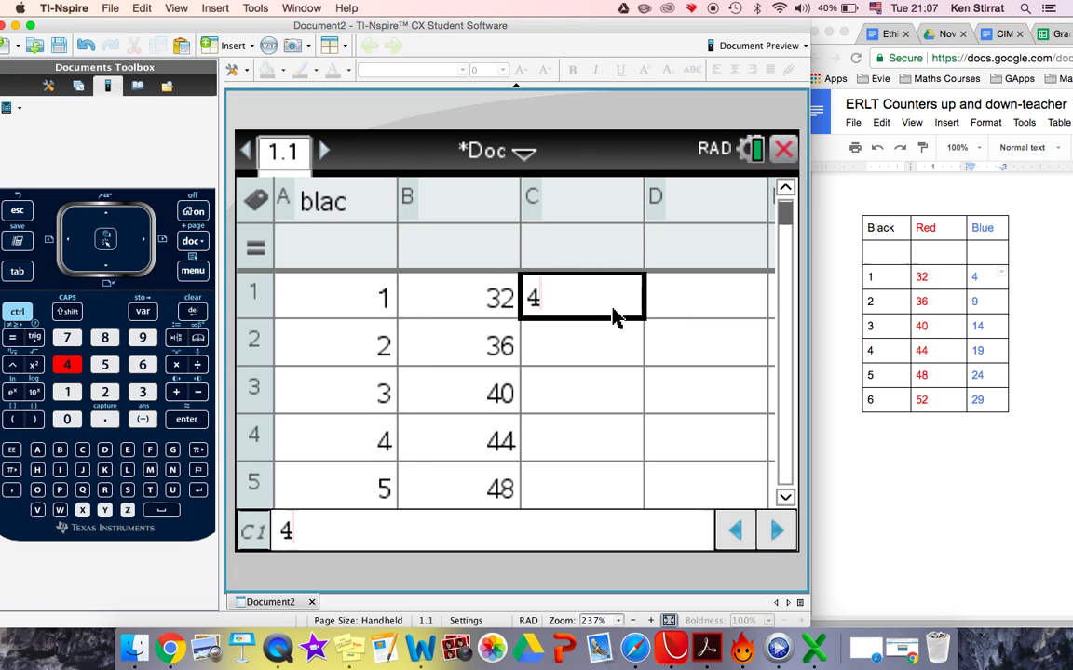
pyautogui.press('Return')
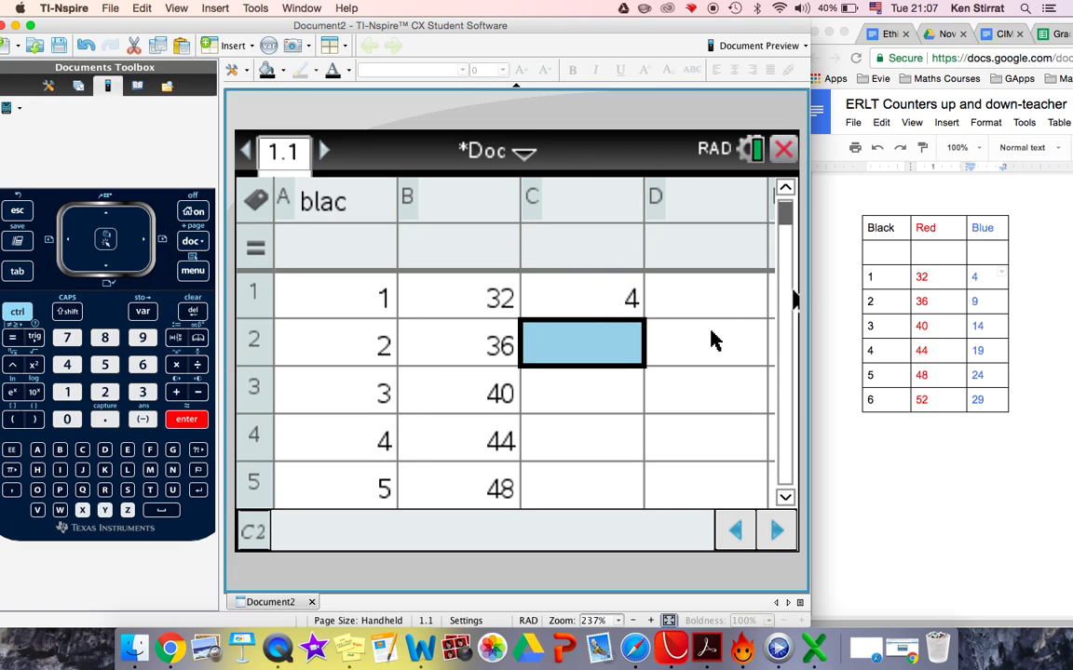
pyautogui.write('=')
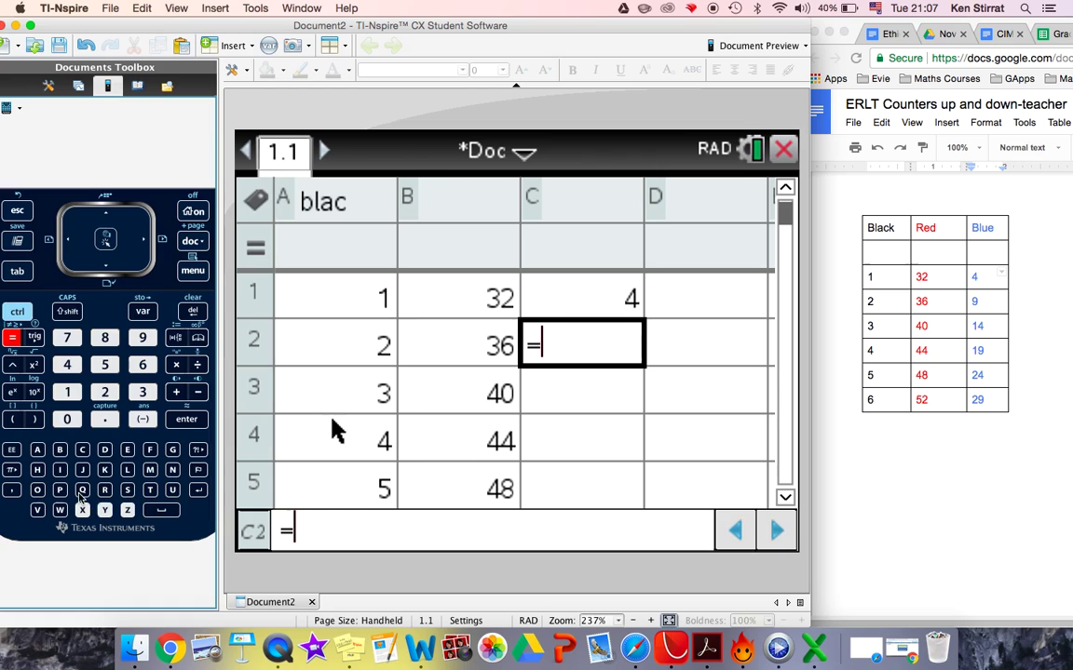
pyautogui.write('C1')
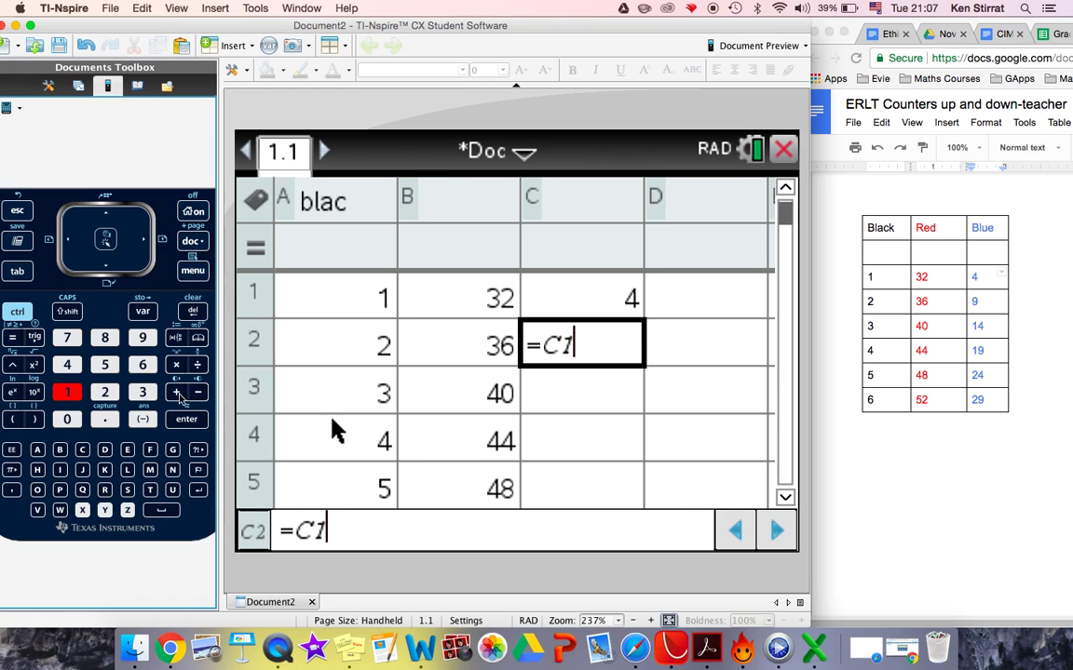
pyautogui.write('+')
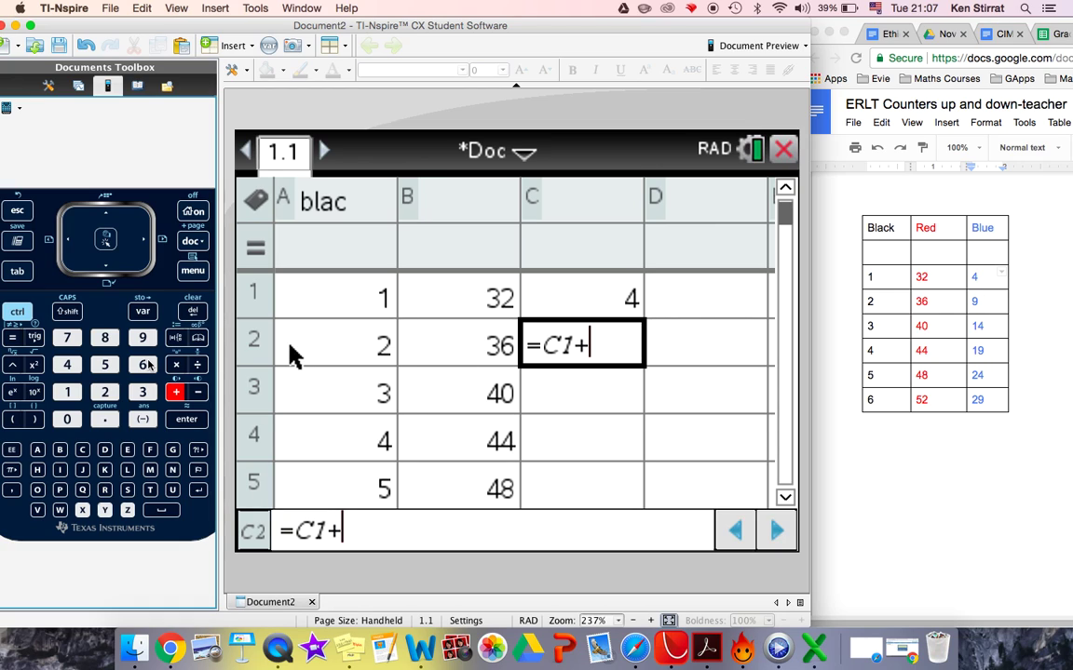
pyautogui.write('5')
pyautogui.press('Return')
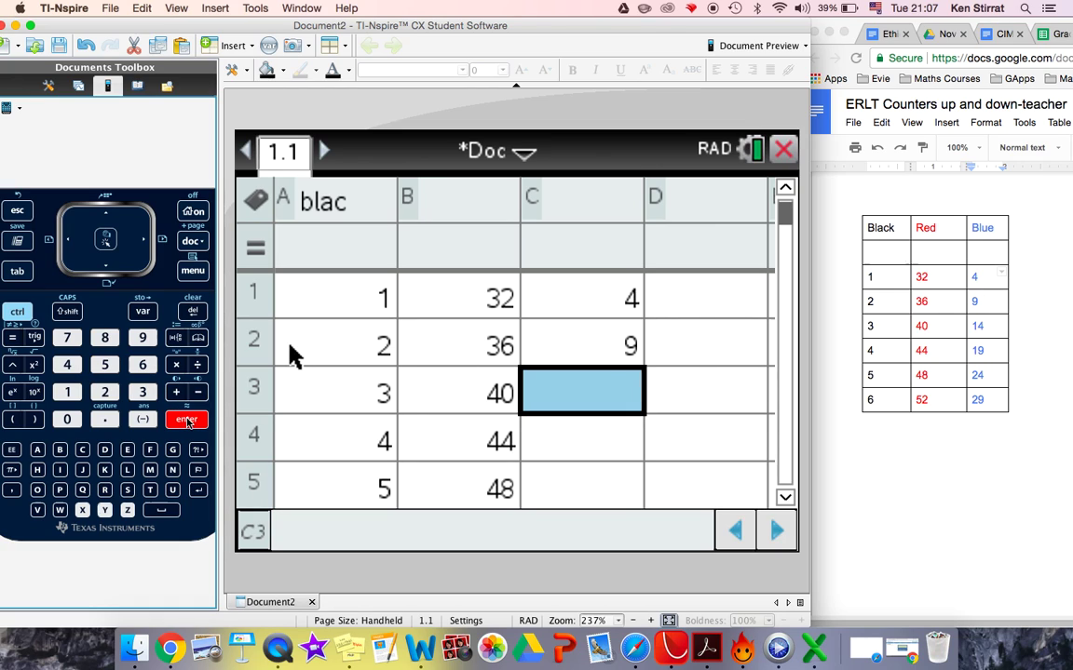
pyautogui.click(604, 359)
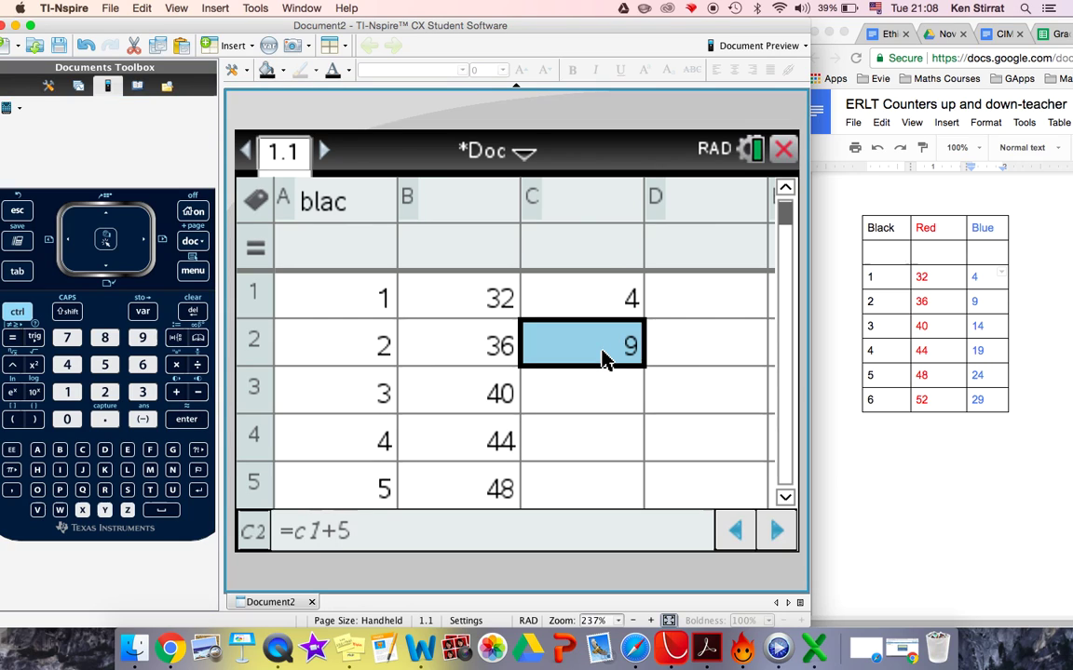
# Fill C2's +5 formula down to C31, ending at 154, then select row 29
pyautogui.click(18, 314)
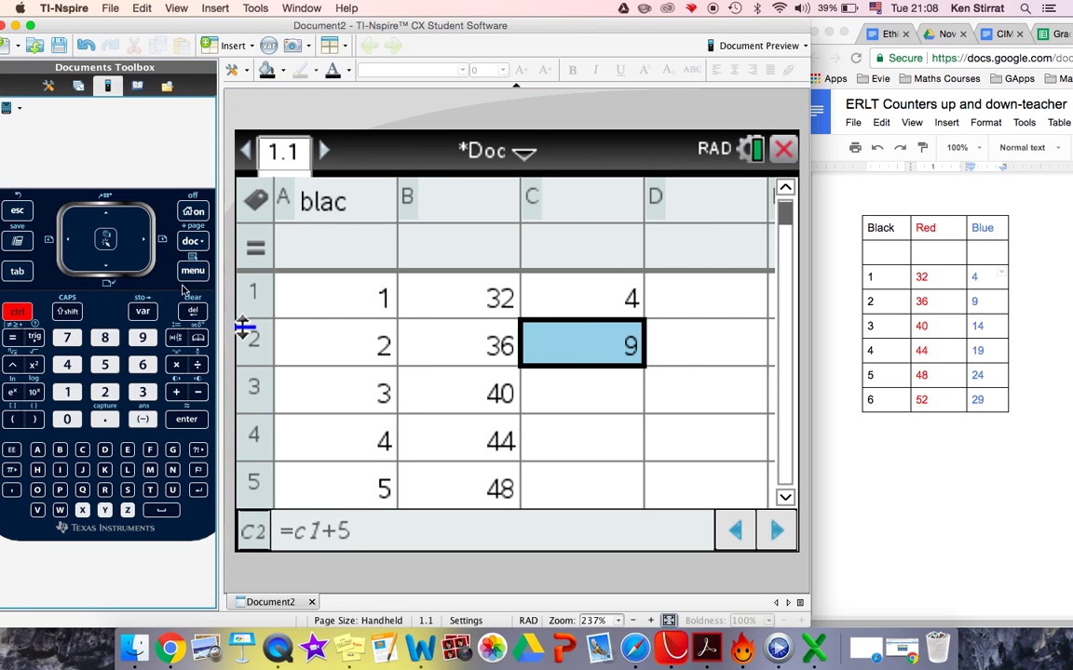
pyautogui.click(192, 272)
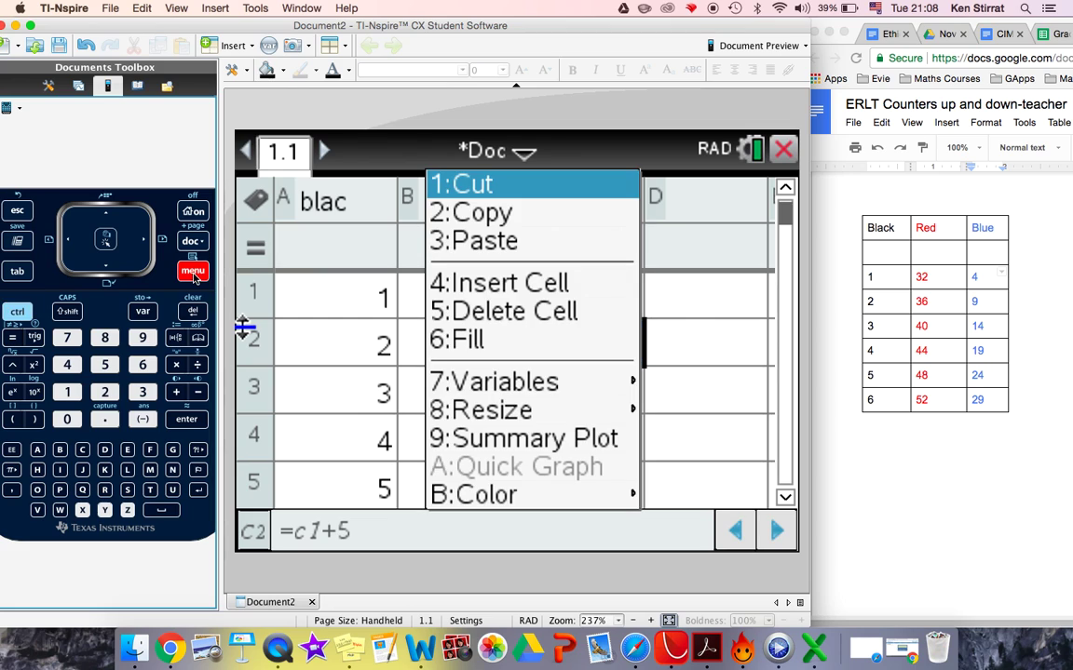
pyautogui.click(436, 337)
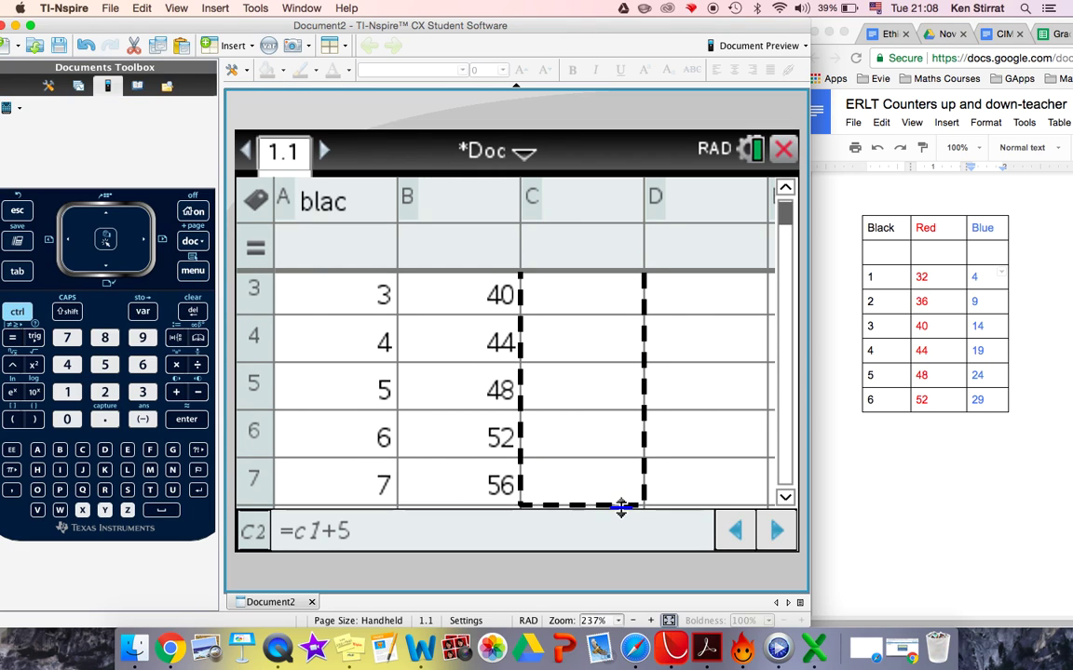
pyautogui.moveTo(621, 507); pyautogui.dragTo(593, 490)
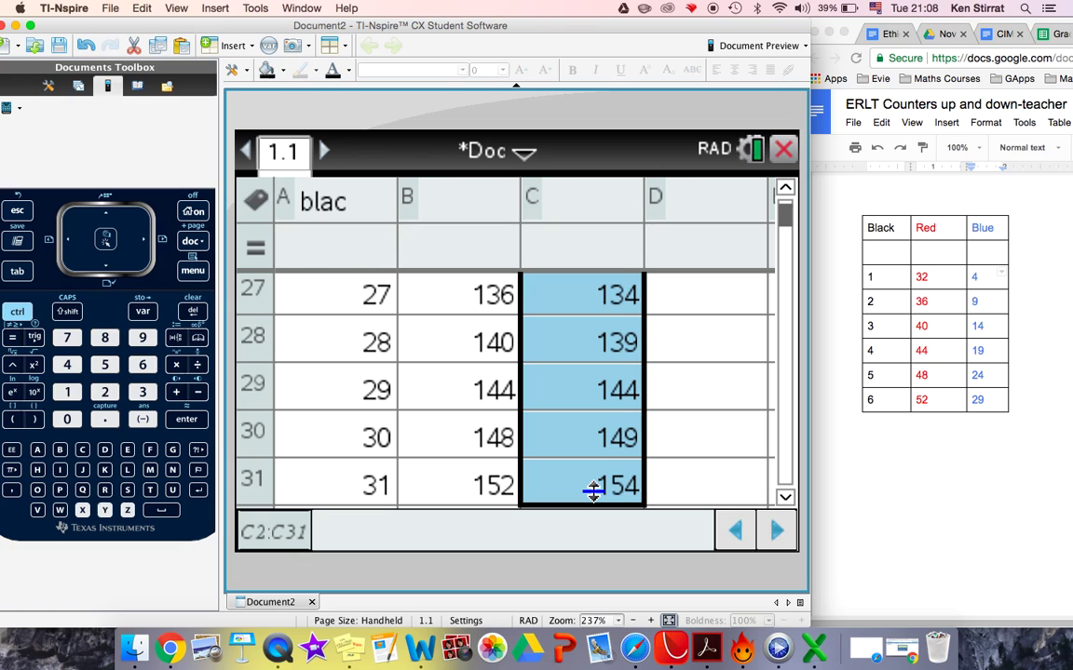
pyautogui.moveTo(364, 391); pyautogui.dragTo(582, 399)
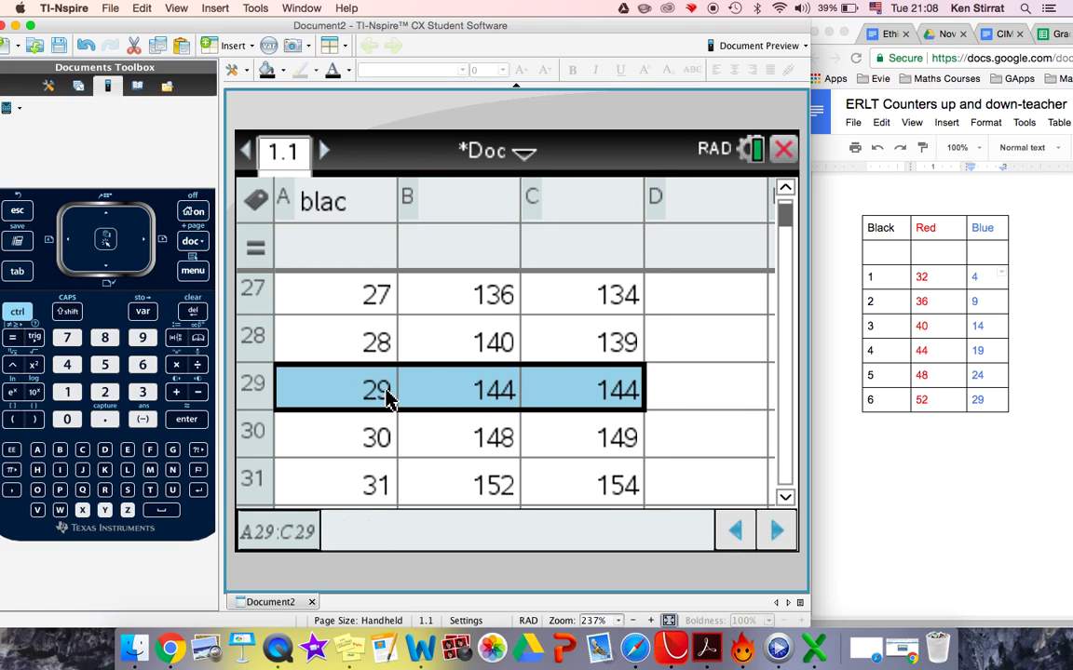
# Name column B 'red' and column C 'blue'
pyautogui.click(478, 210)
pyautogui.write('red')
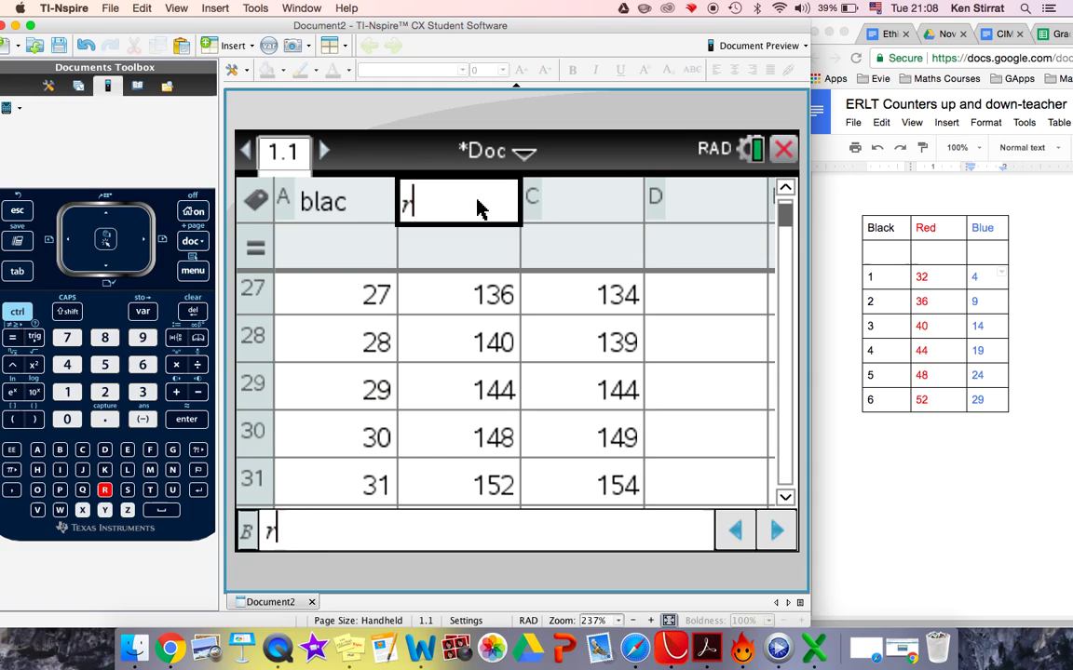
pyautogui.click(573, 213)
pyautogui.write('blue')
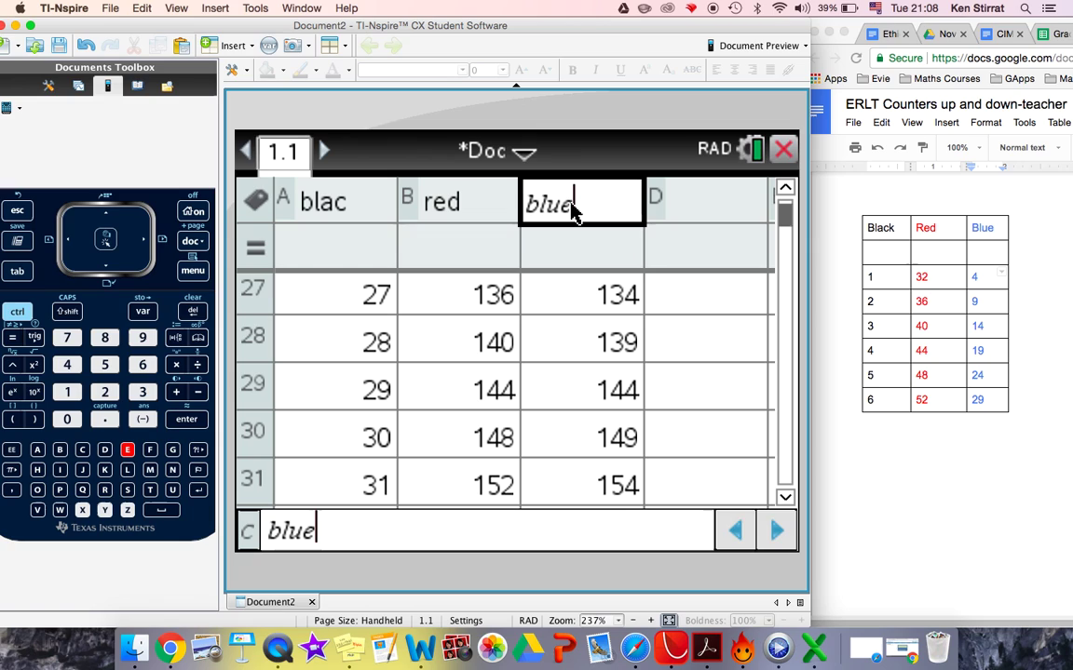
pyautogui.click(575, 342)
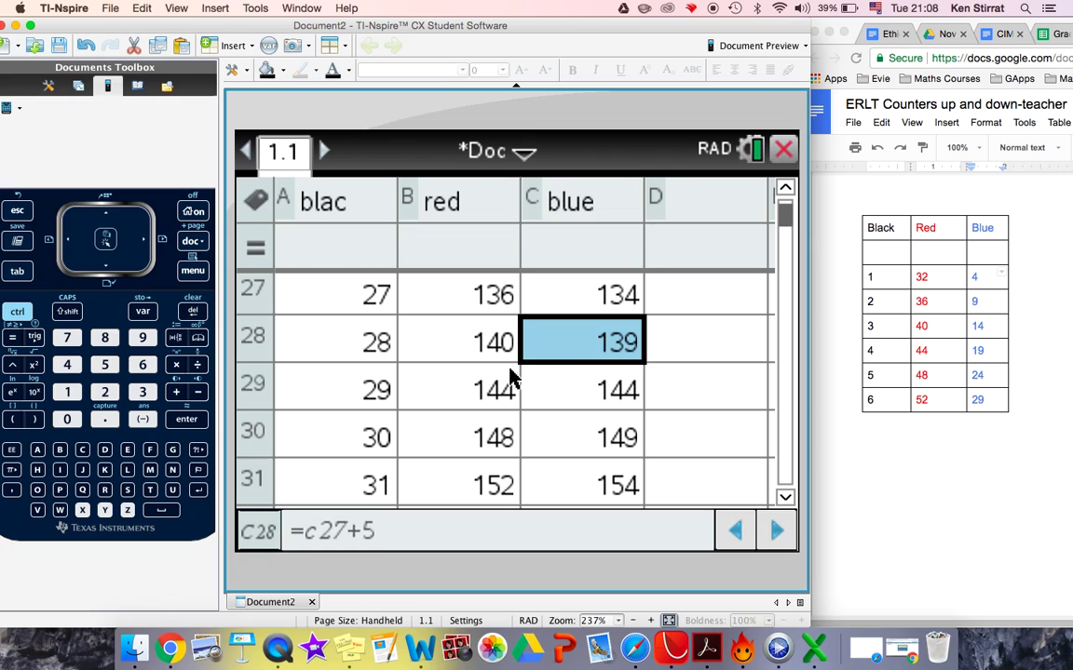
# Check row 29, where red and blue both show 144, then the row 1 values
pyautogui.click(373, 396)
pyautogui.click(456, 395)
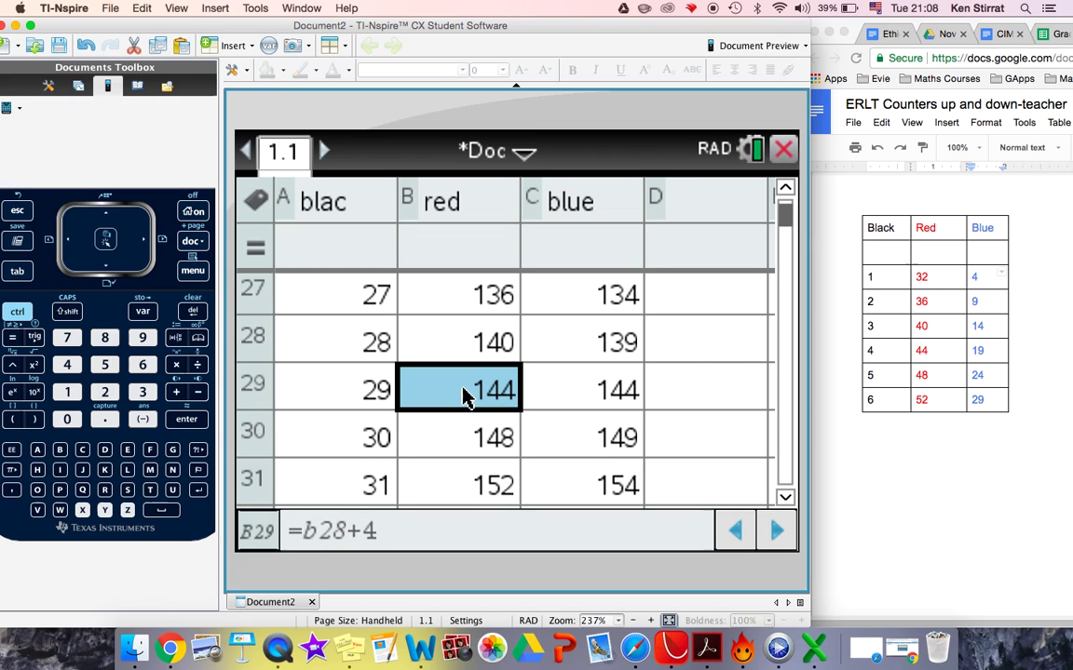
pyautogui.click(596, 391)
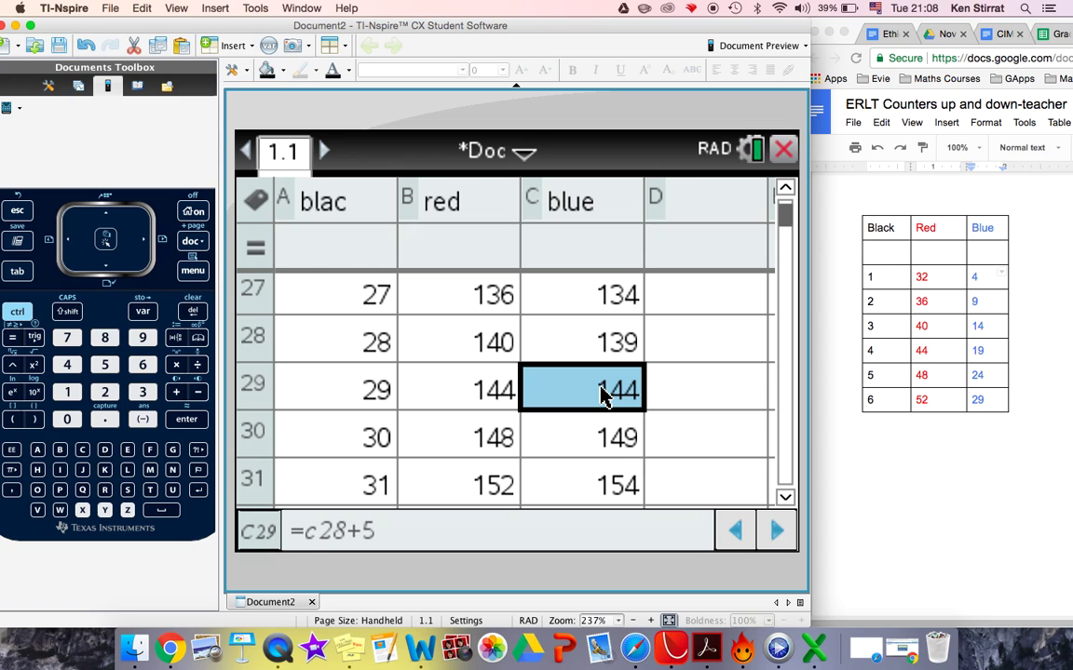
pyautogui.hotkey('ctrl', 'Up')
pyautogui.click(605, 294)
pyautogui.click(444, 309)
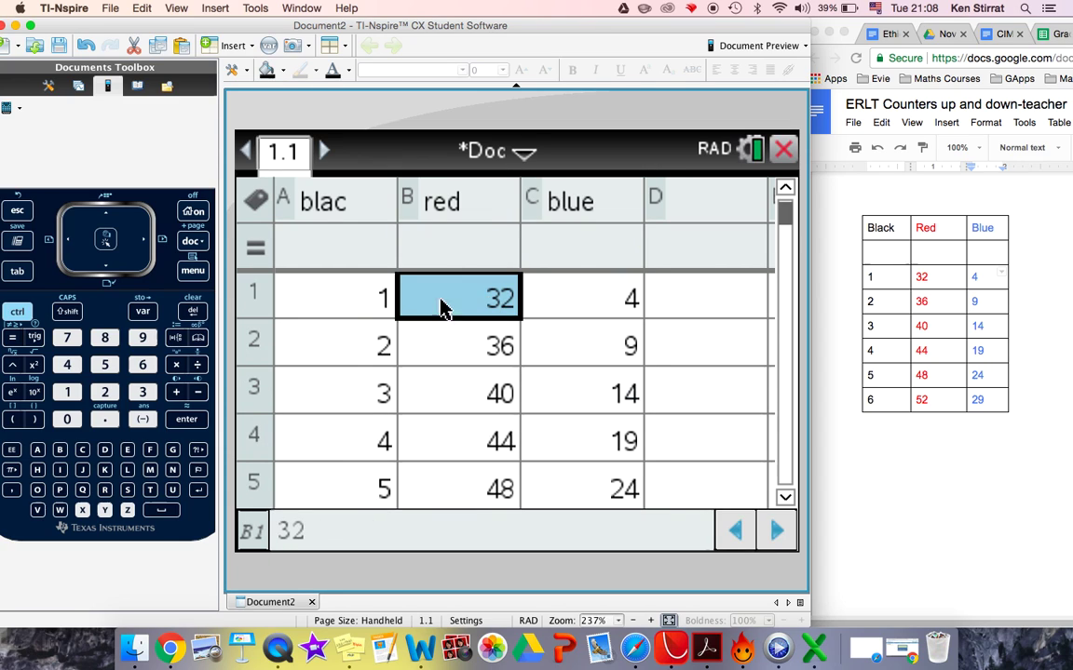
pyautogui.click(388, 306)
pyautogui.click(508, 306)
pyautogui.click(579, 309)
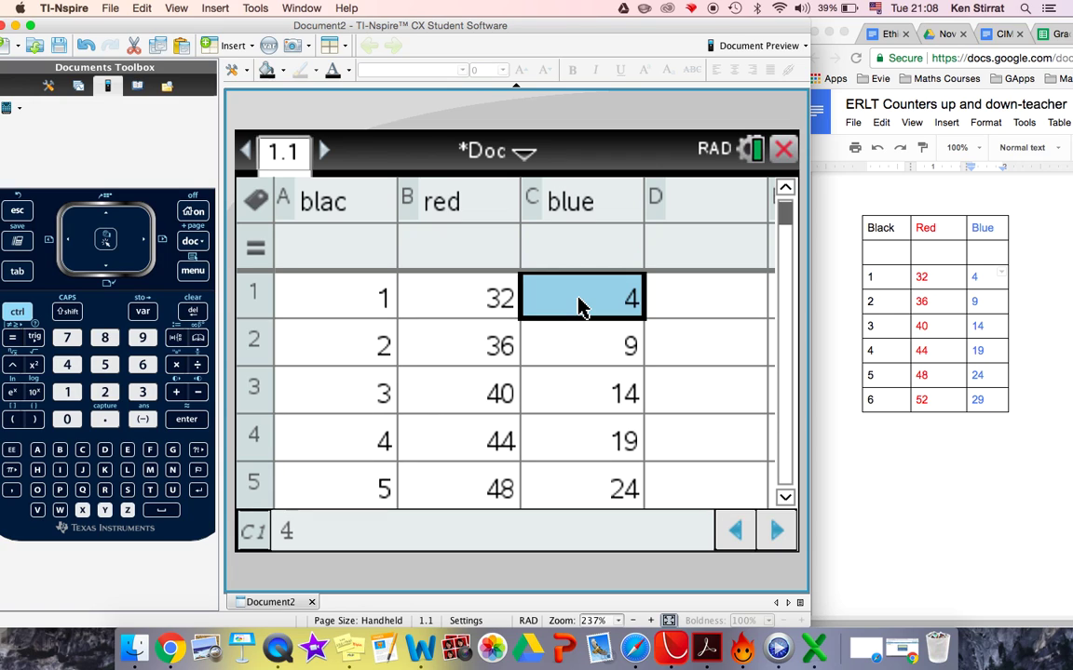
# Insert a Data & Statistics page as page 1.2 from the document menu
pyautogui.hotkey('ctrl', 'k')
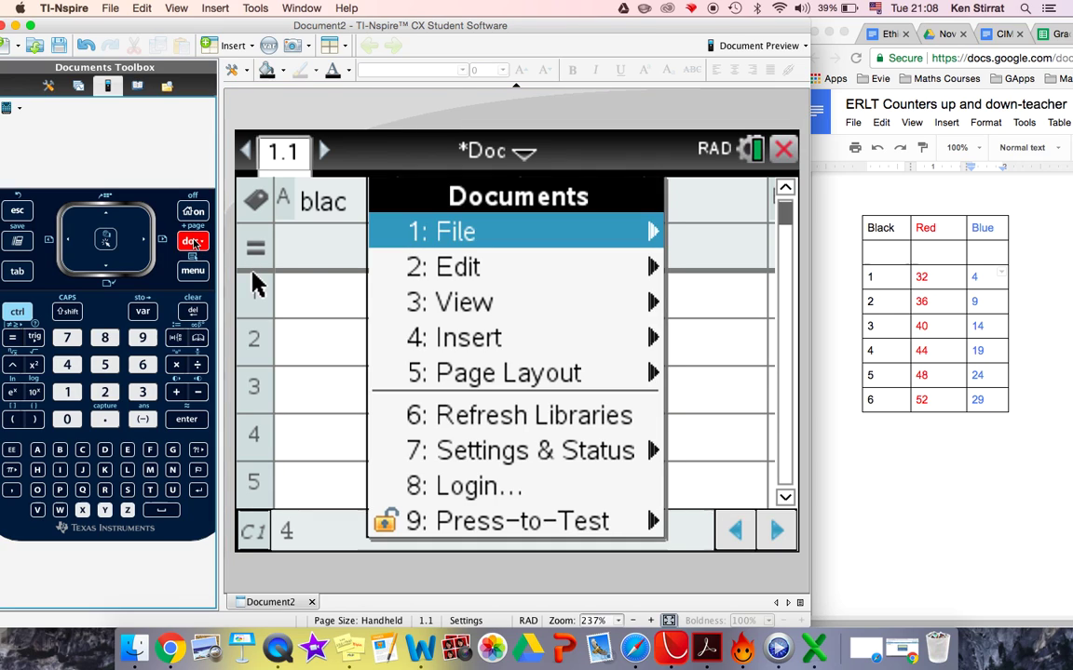
pyautogui.click(454, 339)
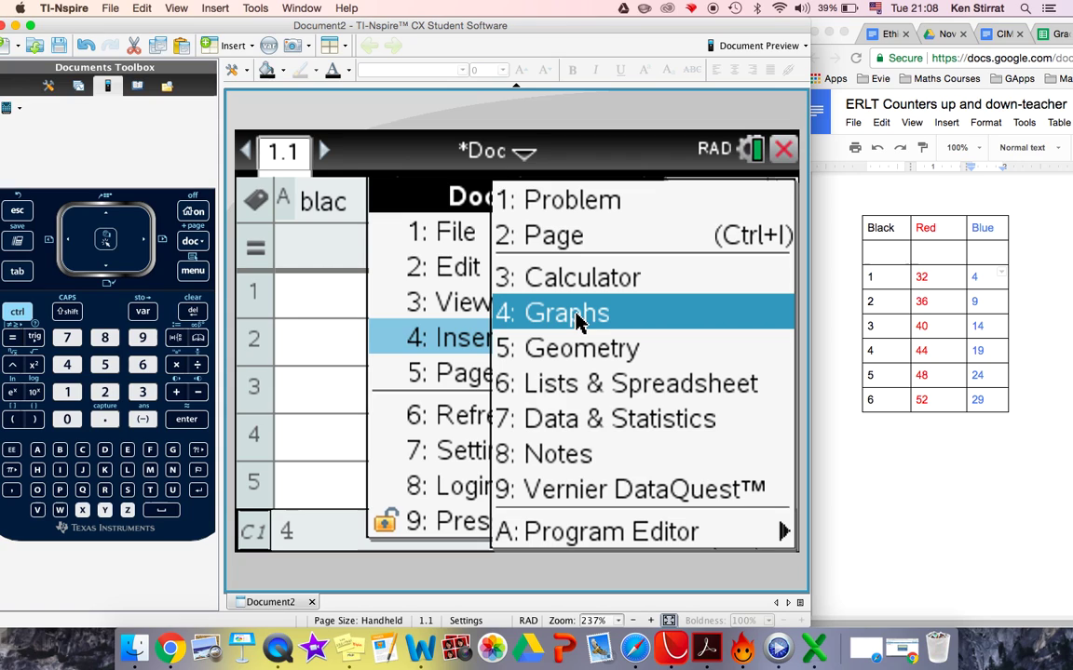
pyautogui.click(584, 428)
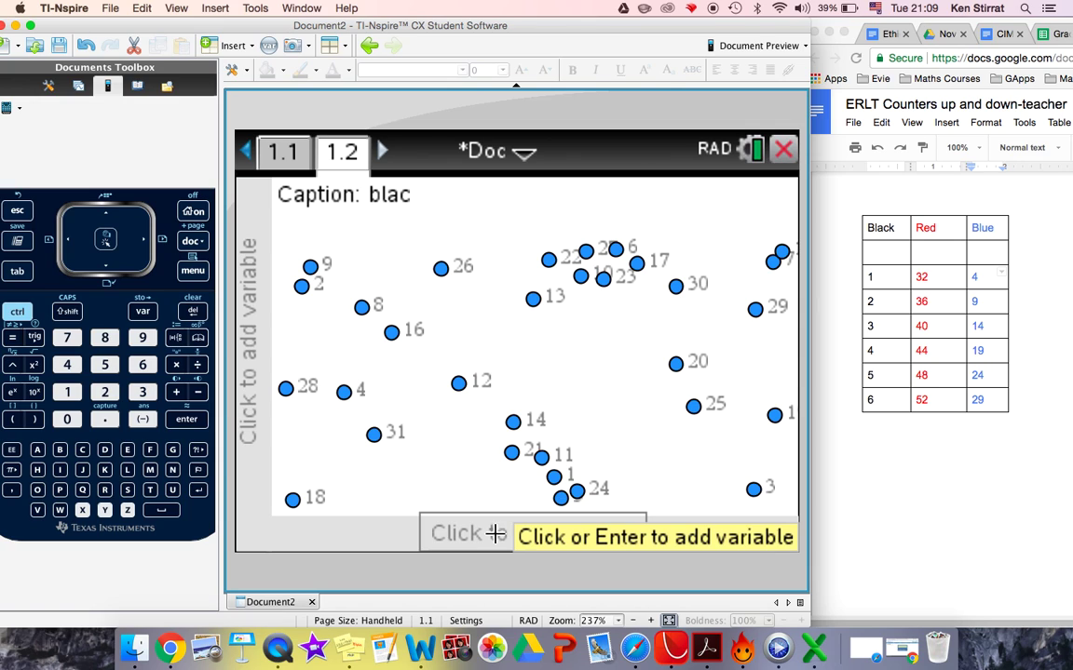
# Put blac on the horizontal axis and red on the vertical axis of page 1.2
pyautogui.click(490, 533)
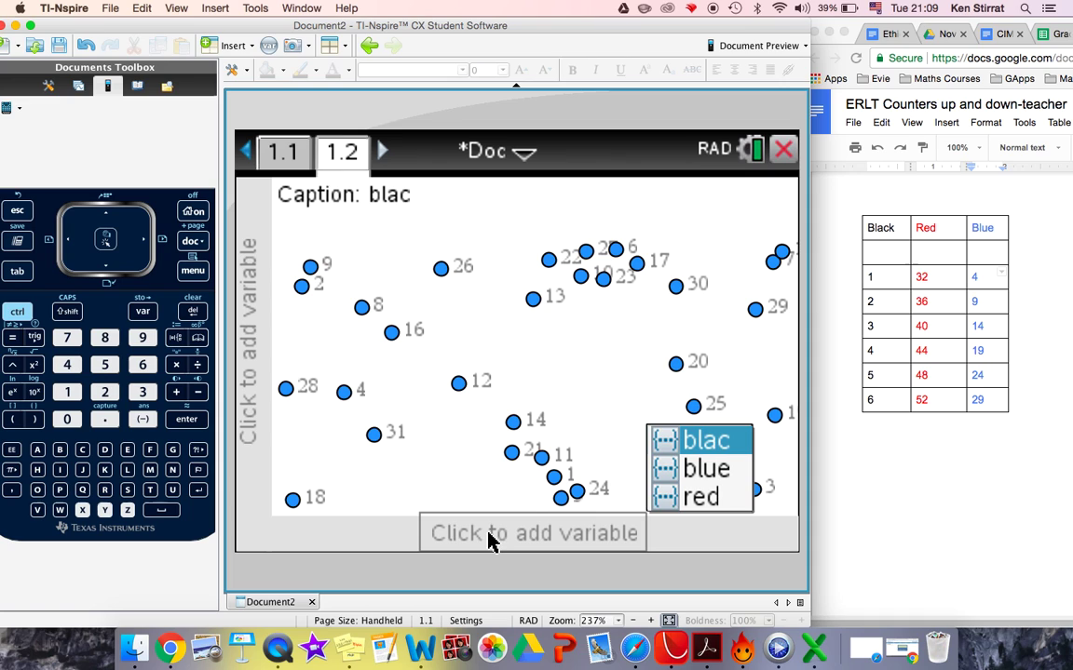
pyautogui.click(708, 443)
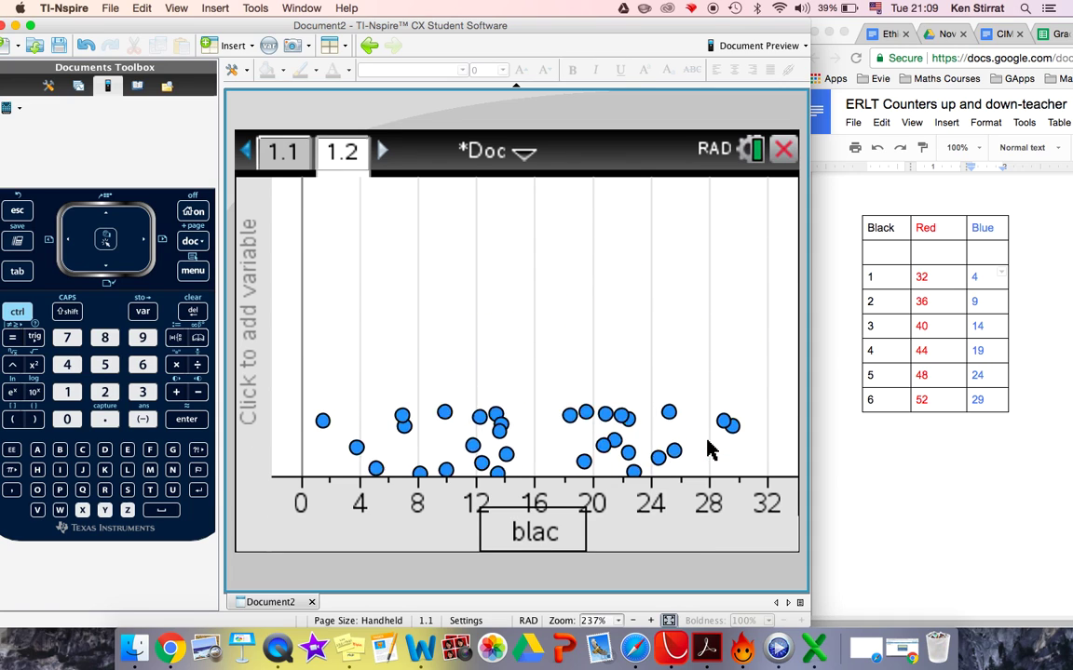
pyautogui.click(251, 312)
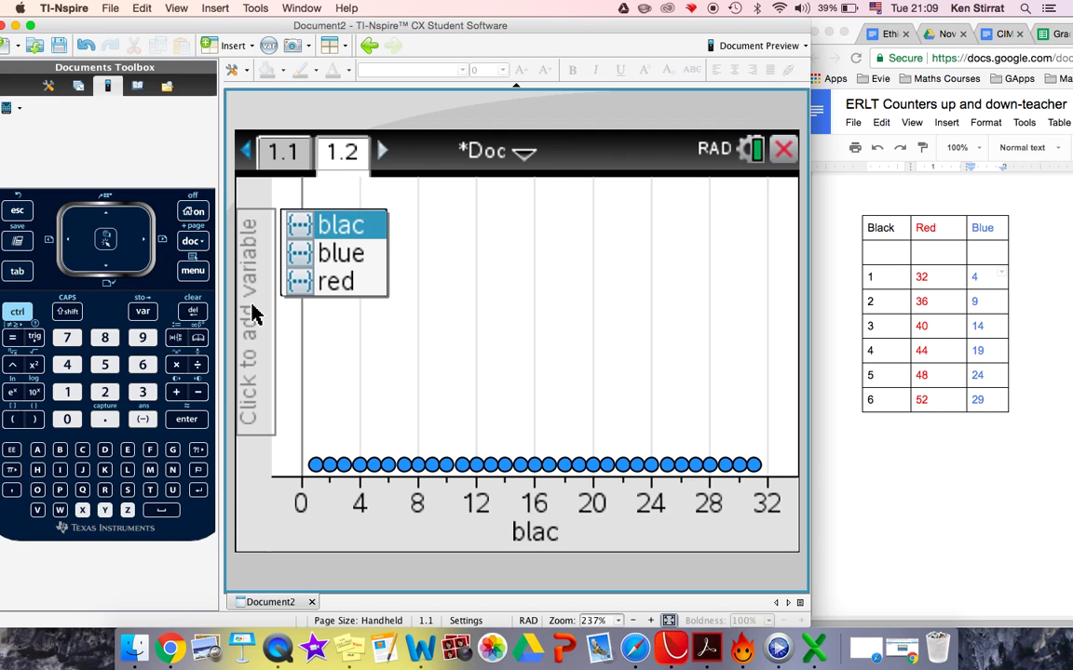
pyautogui.click(322, 282)
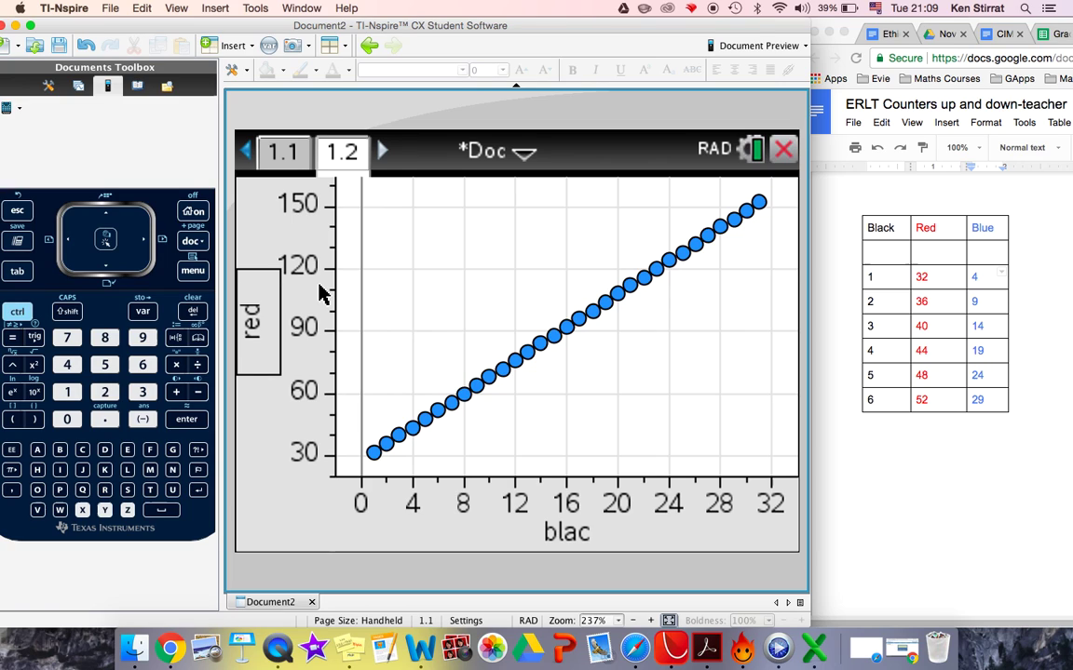
# Switch the vertical-axis variable between blue and red, finally settling on blue
pyautogui.click(239, 286)
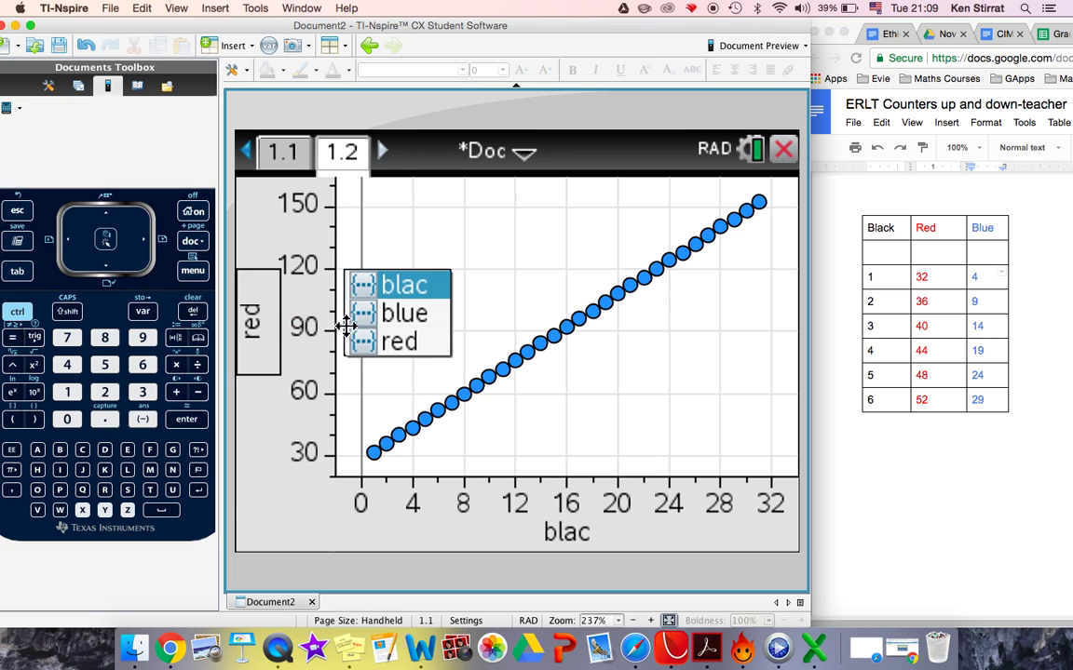
pyautogui.click(397, 315)
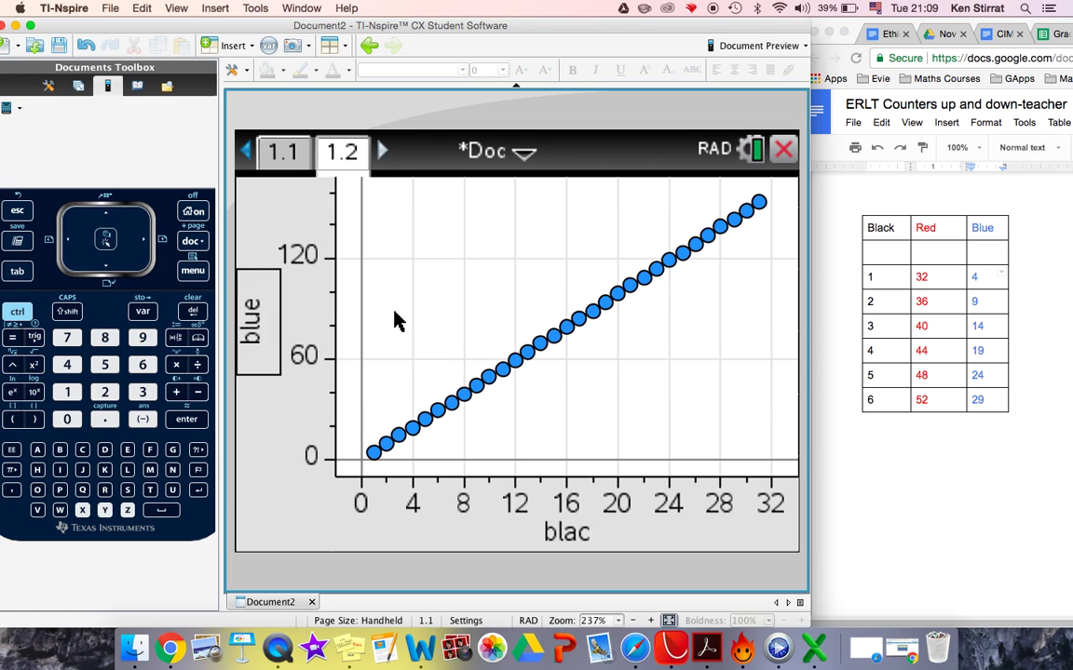
pyautogui.click(267, 326)
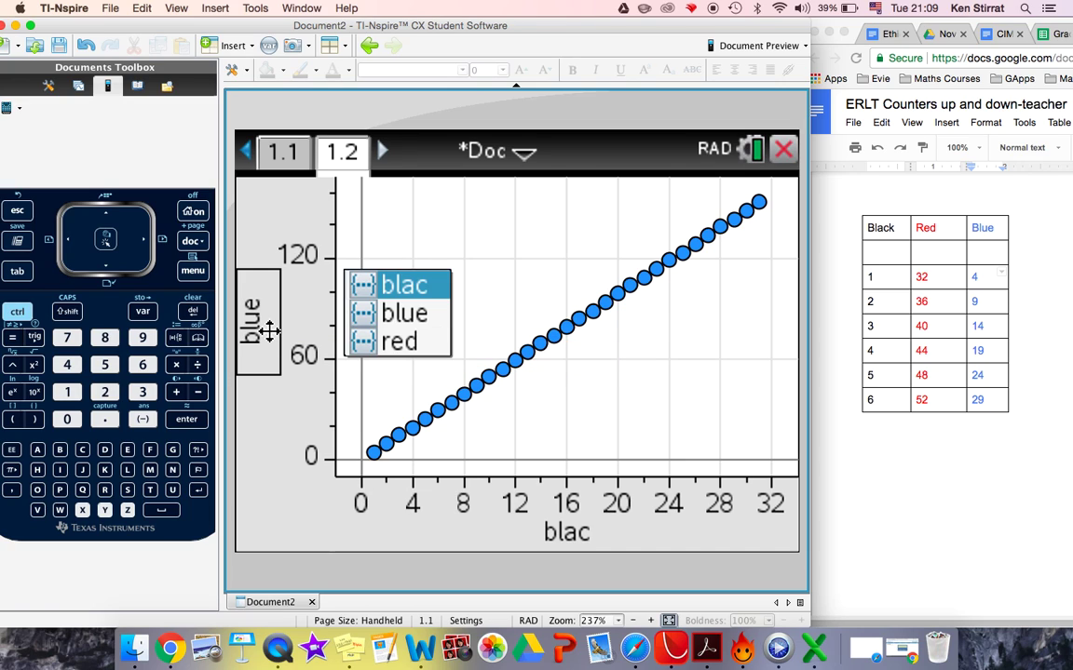
pyautogui.click(393, 343)
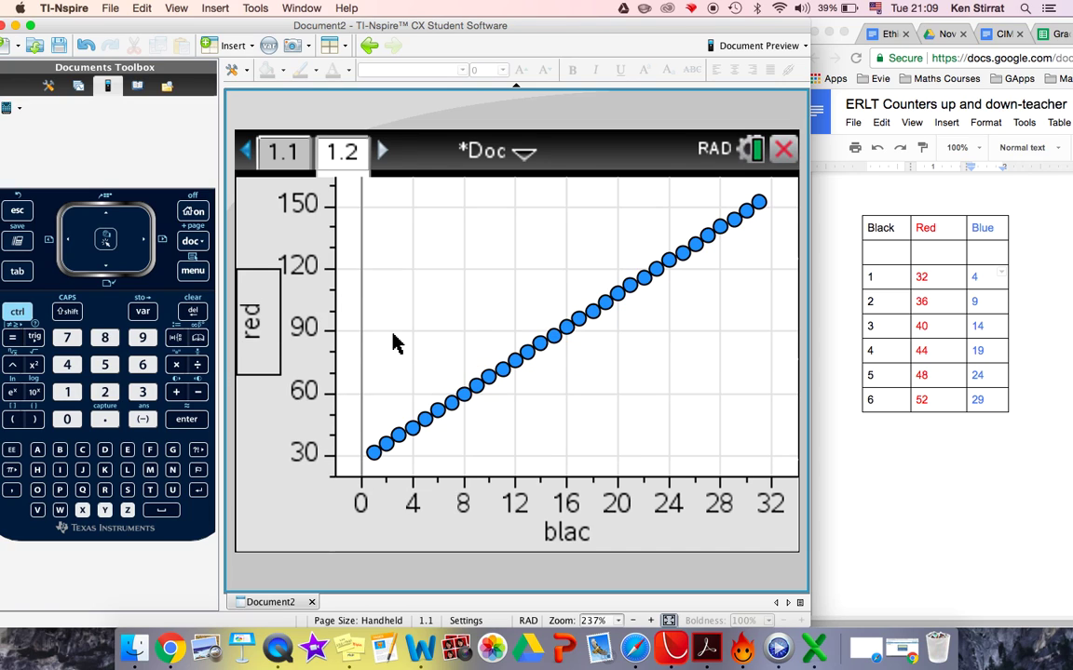
pyautogui.click(259, 307)
pyautogui.click(391, 322)
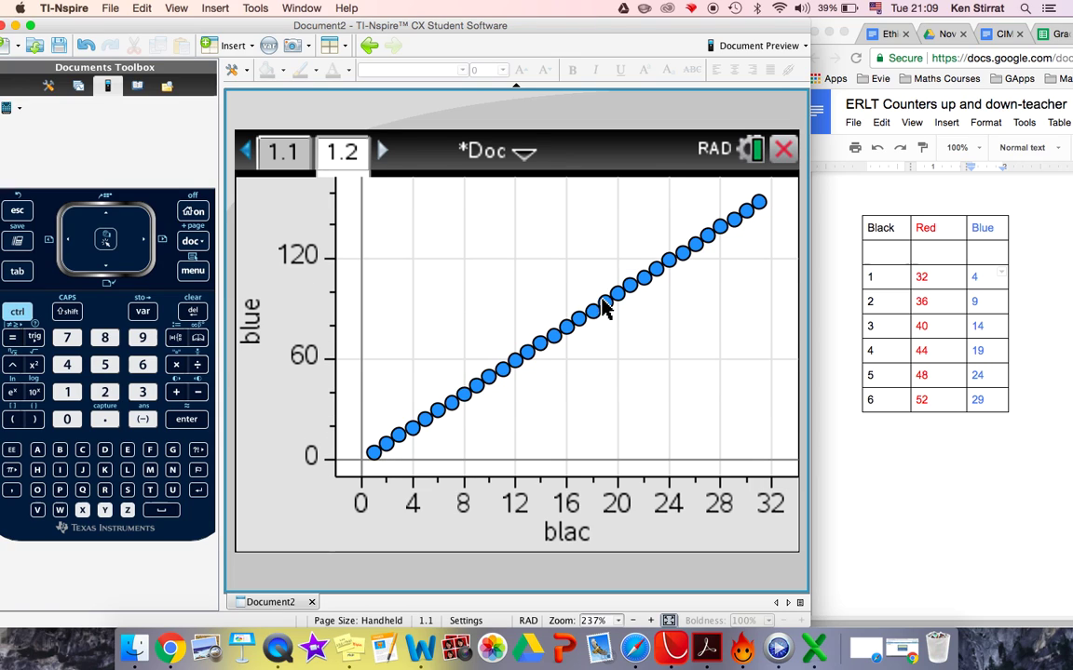
# Add red as a second Y variable via Plot Properties, alongside blue
pyautogui.click(194, 272)
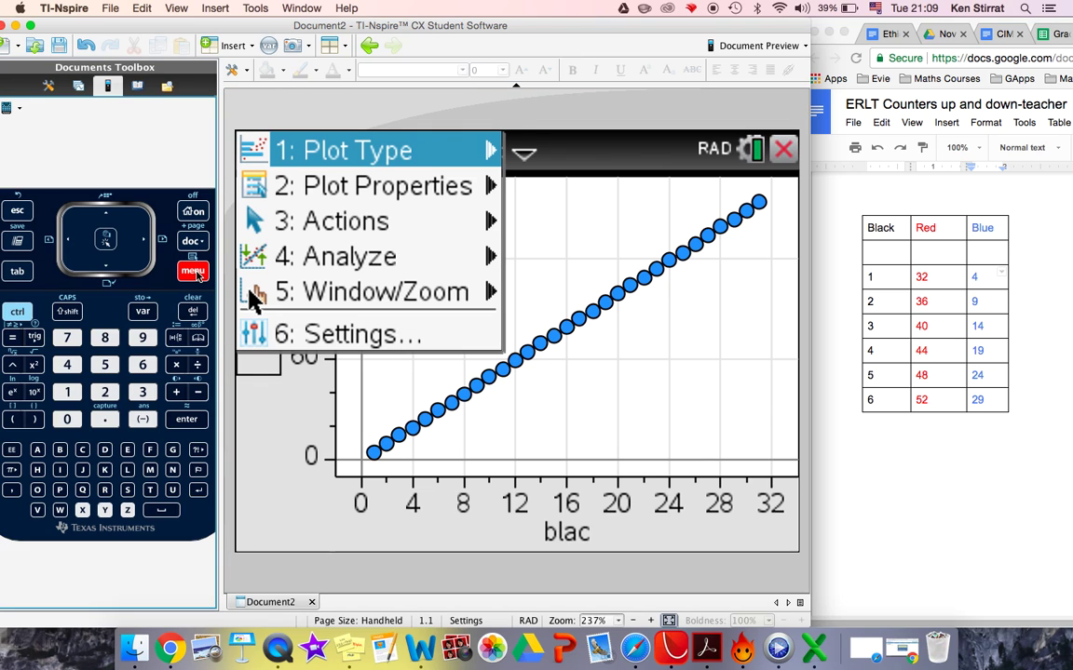
pyautogui.click(385, 191)
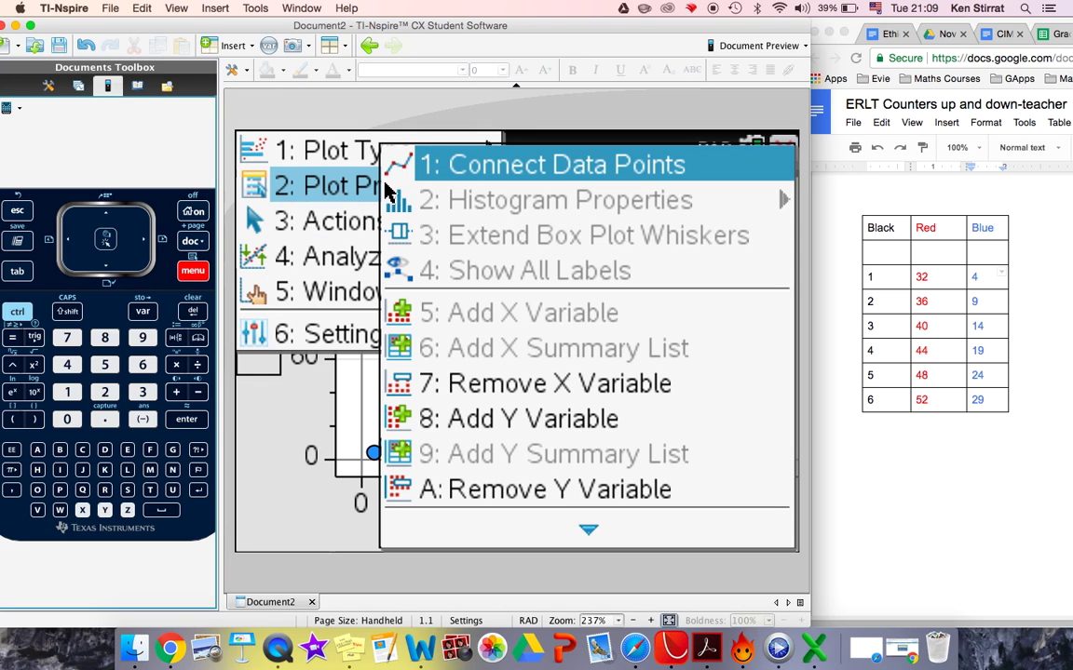
pyautogui.click(470, 424)
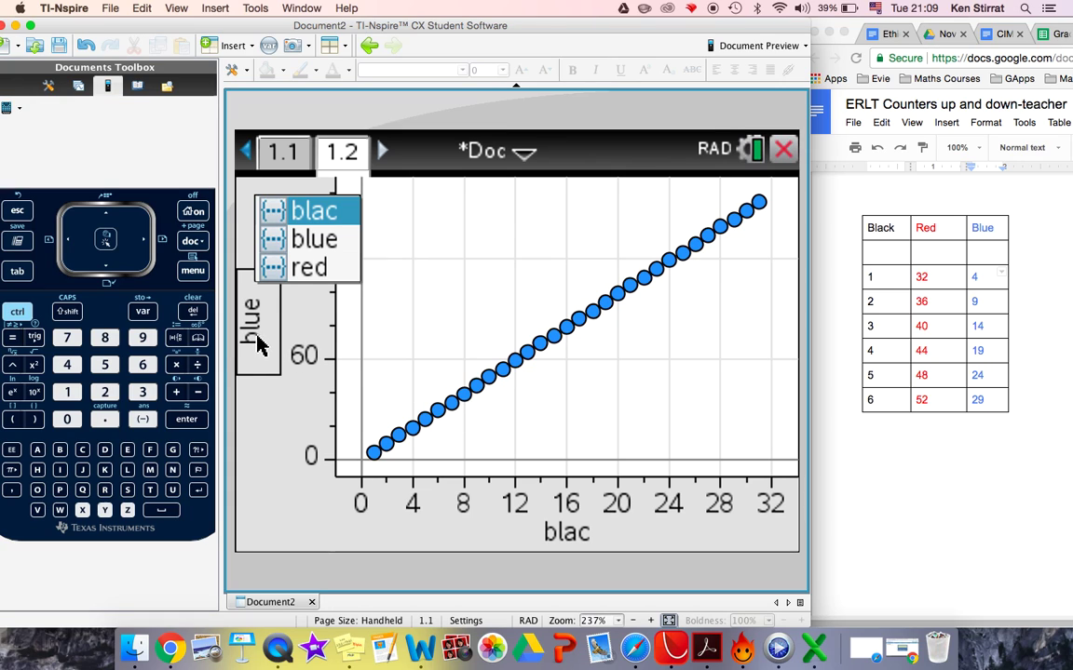
pyautogui.click(311, 268)
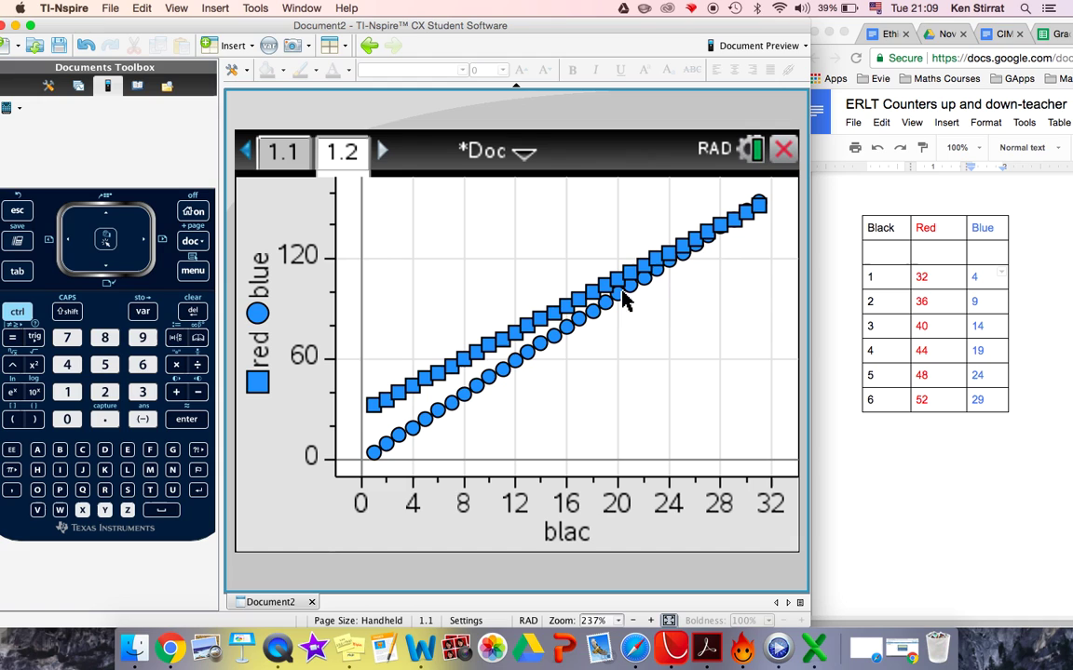
# Rescale blac to 0–40 and the vertical axis to 0–180, then read the point coordinates
pyautogui.moveTo(719, 416)
pyautogui.moveTo(701, 500); pyautogui.dragTo(642, 498)
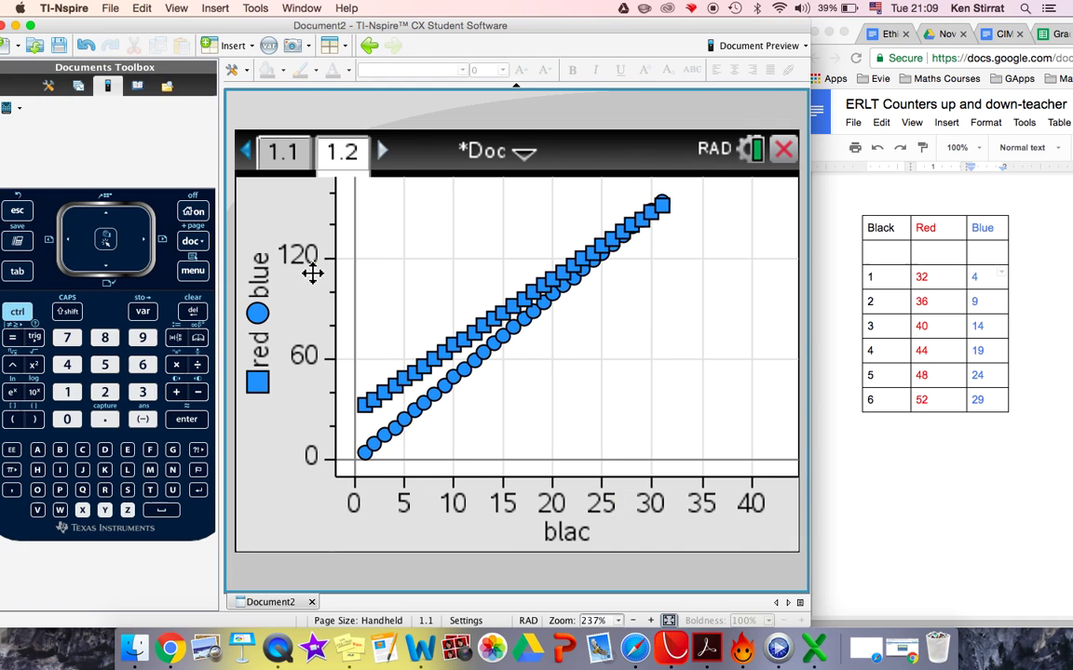
pyautogui.moveTo(314, 257); pyautogui.dragTo(319, 299)
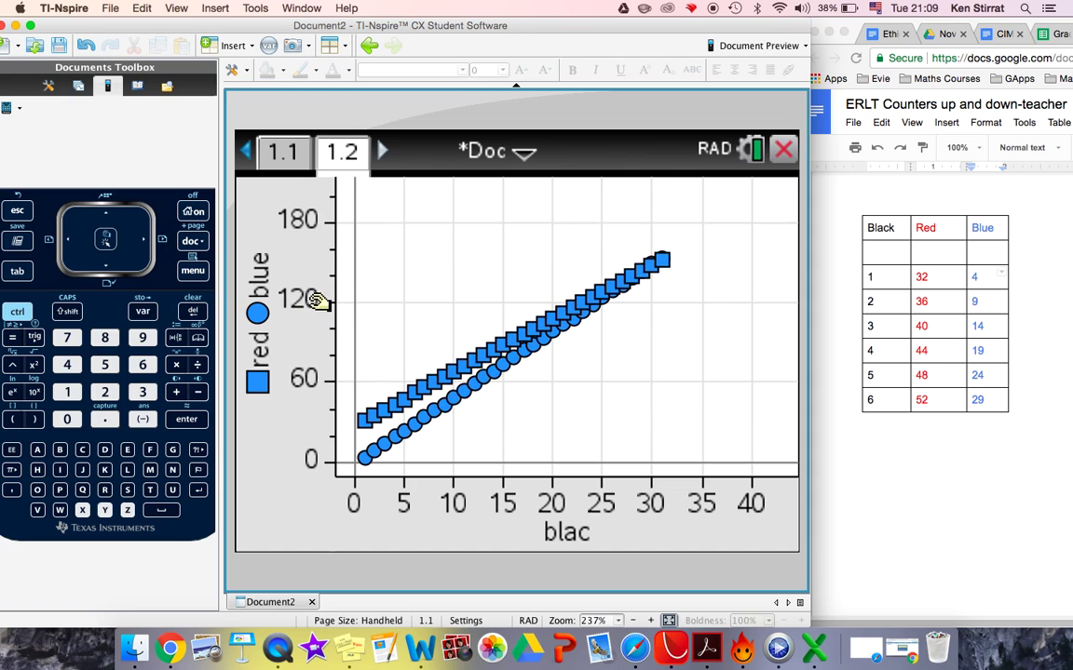
pyautogui.moveTo(636, 287)
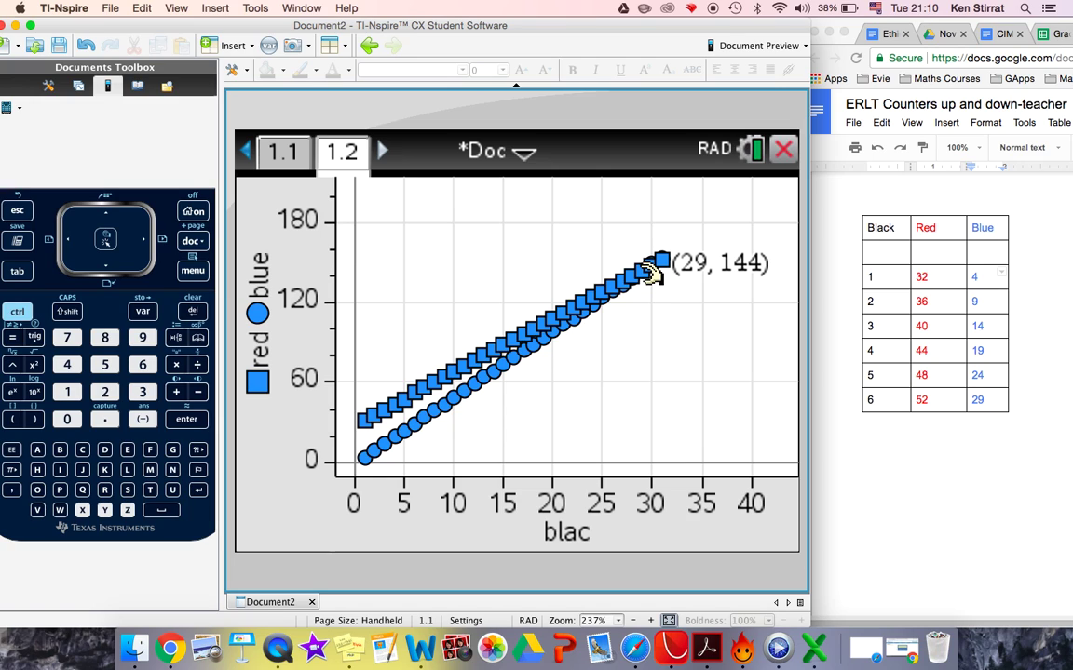
pyautogui.moveTo(418, 396)
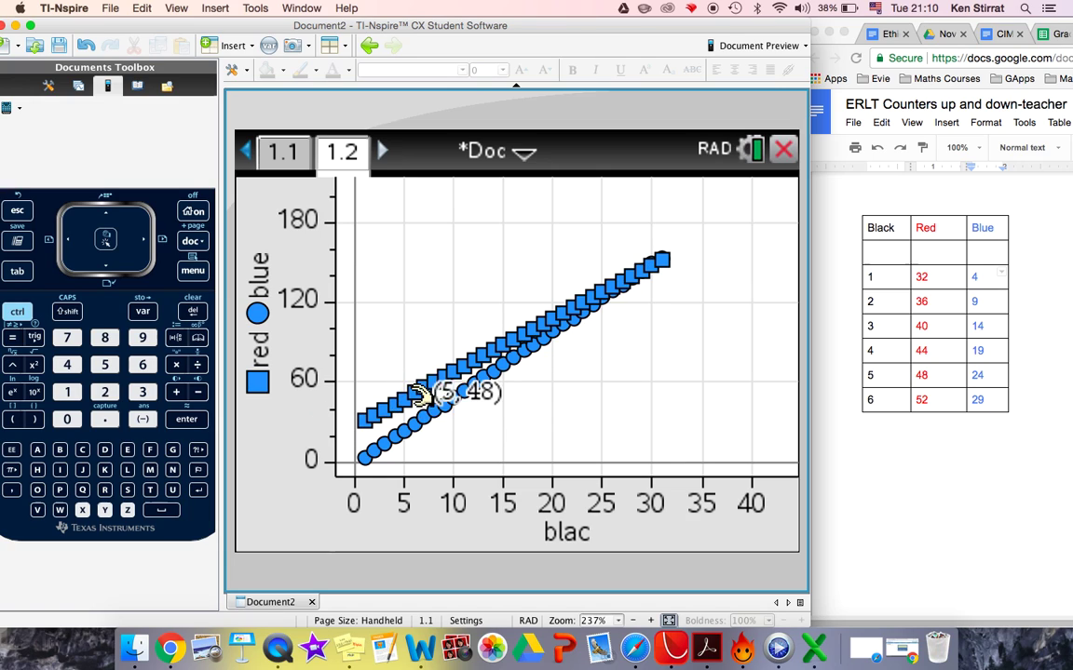